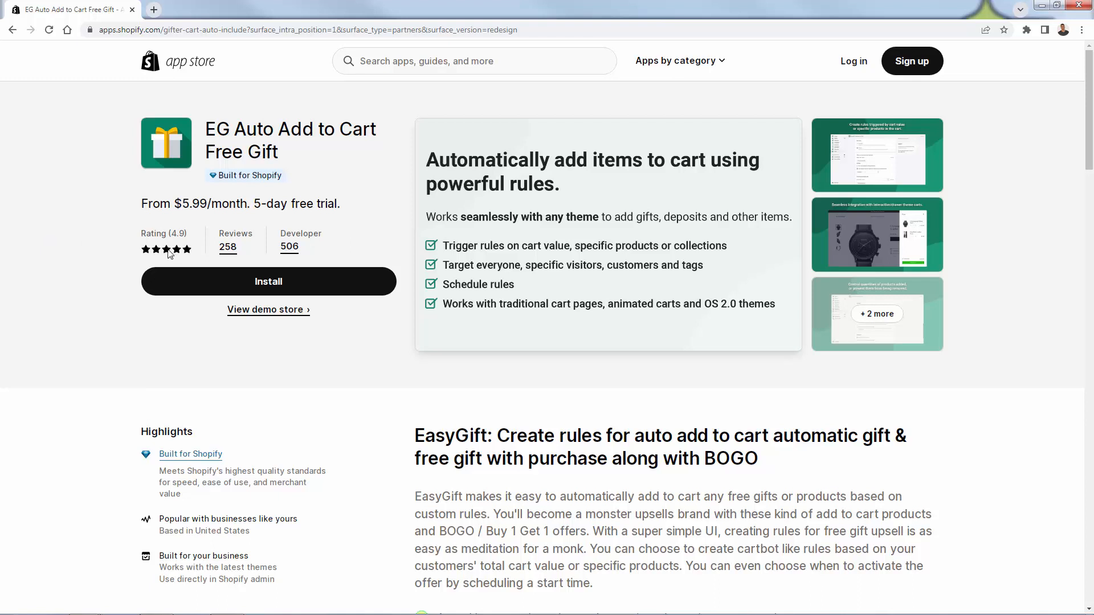
Step: Install the EG Auto Add to Cart app from its listing and approve its $5.99 Standard subscription
triple_click(233, 177)
left_click(307, 187)
scroll(573, 371, "down", 2)
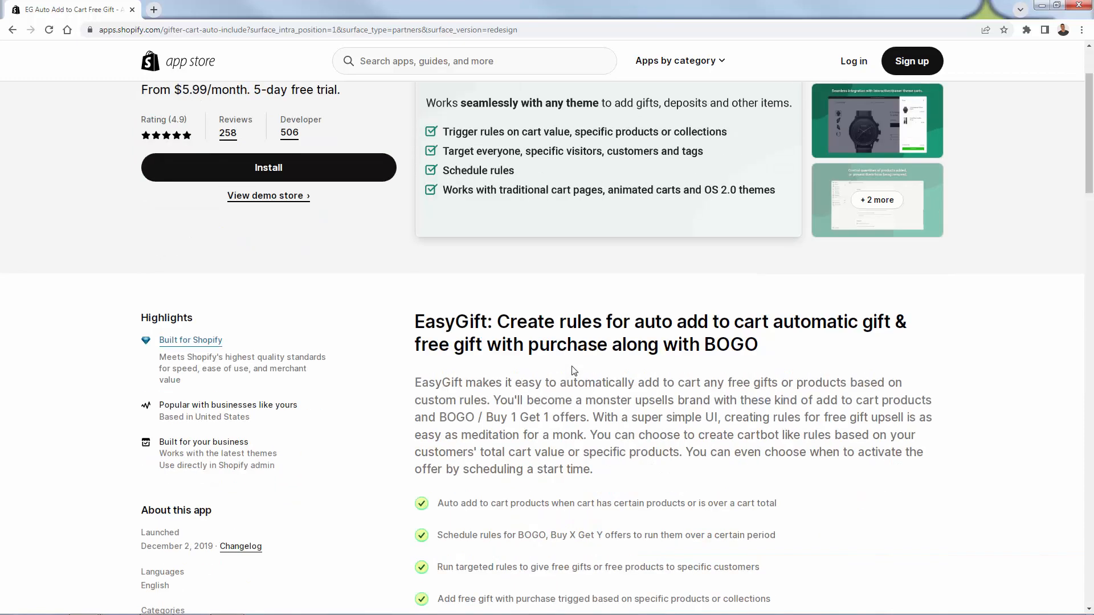
scroll(573, 371, "down", 2)
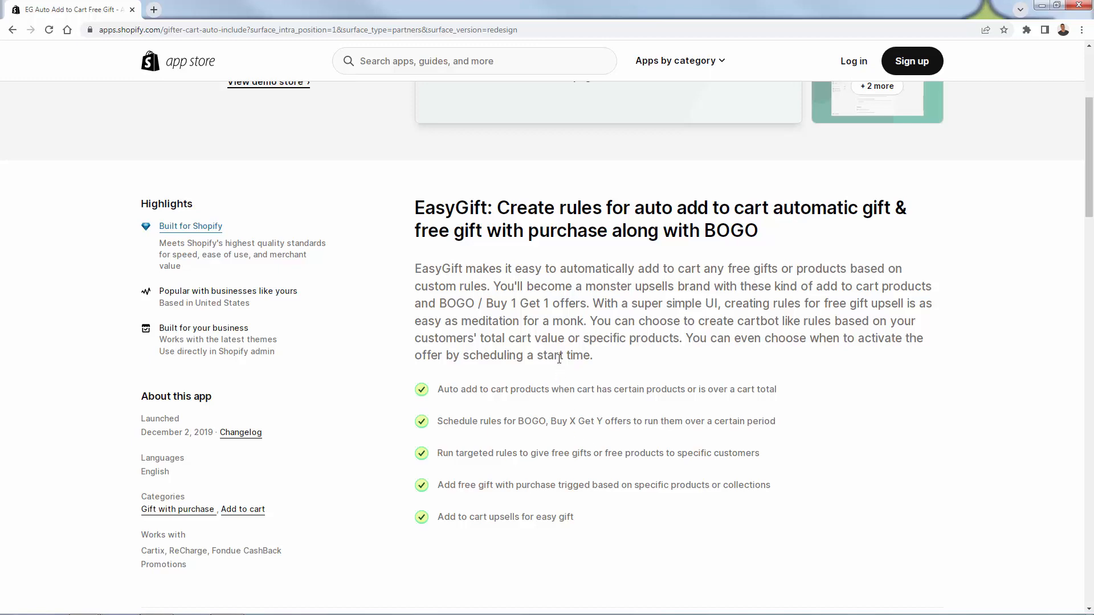
scroll(559, 359, "up", 4)
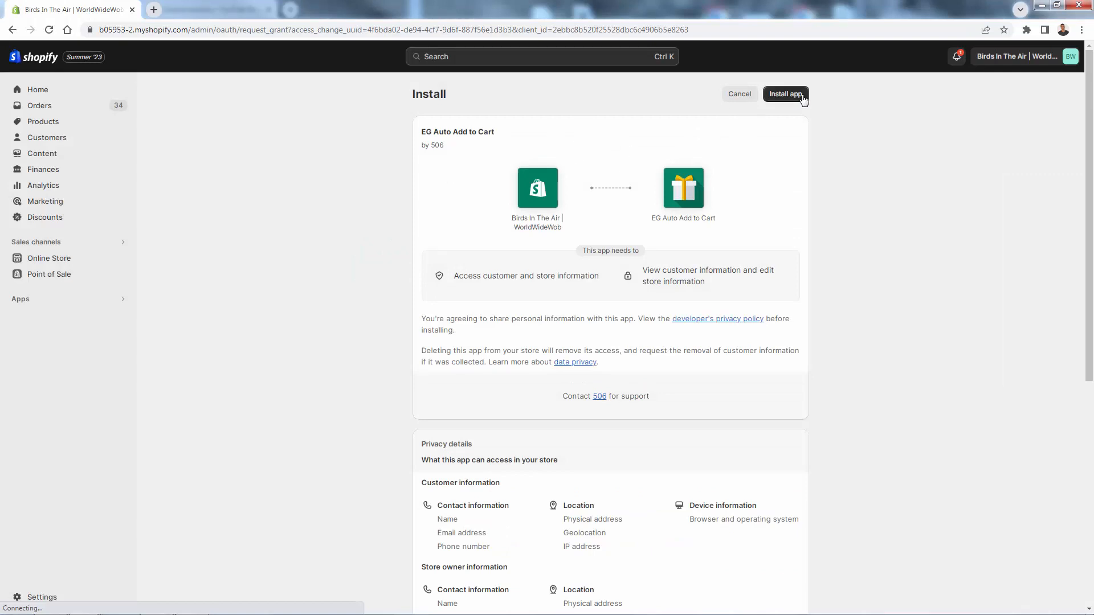
left_click(785, 94)
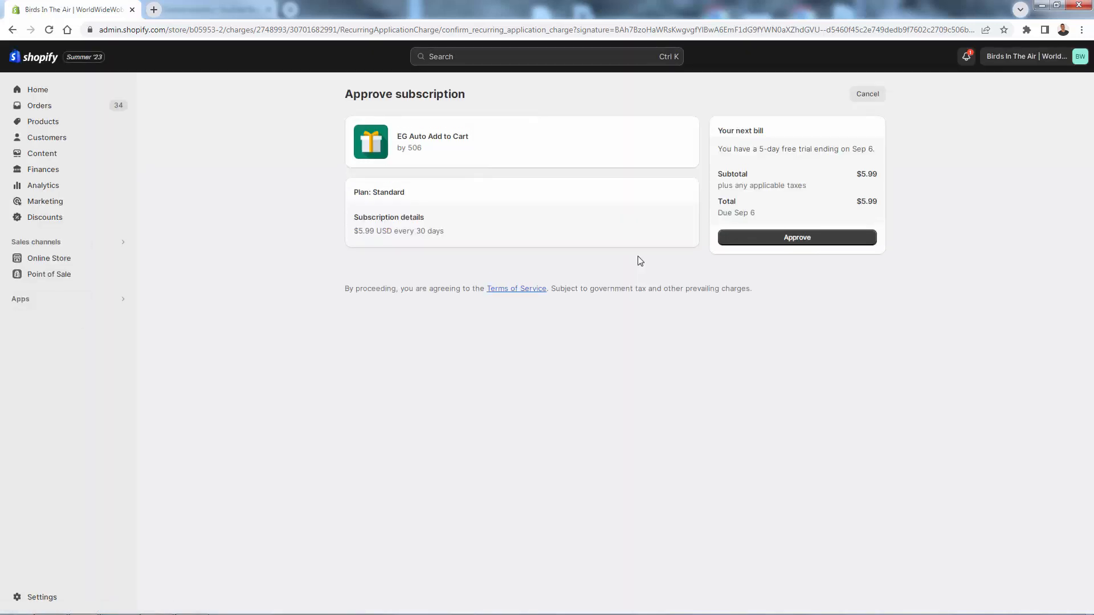
left_click(823, 240)
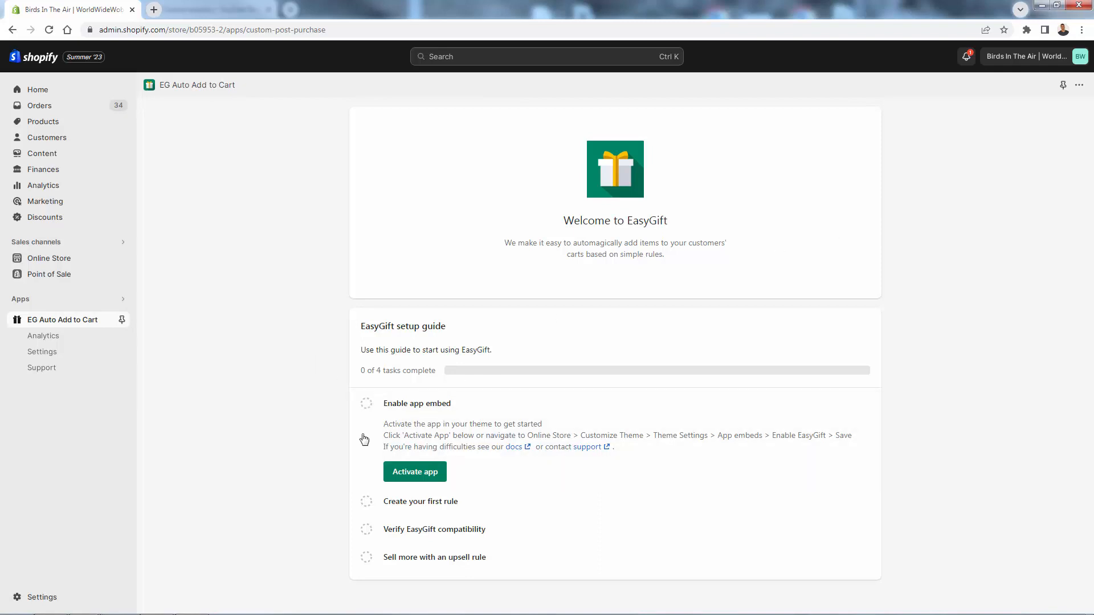
Step: Activate the EasyGift Script Tag app embed in the Dawn theme, save the theme, and return to the EasyGift setup guide
left_click(428, 476)
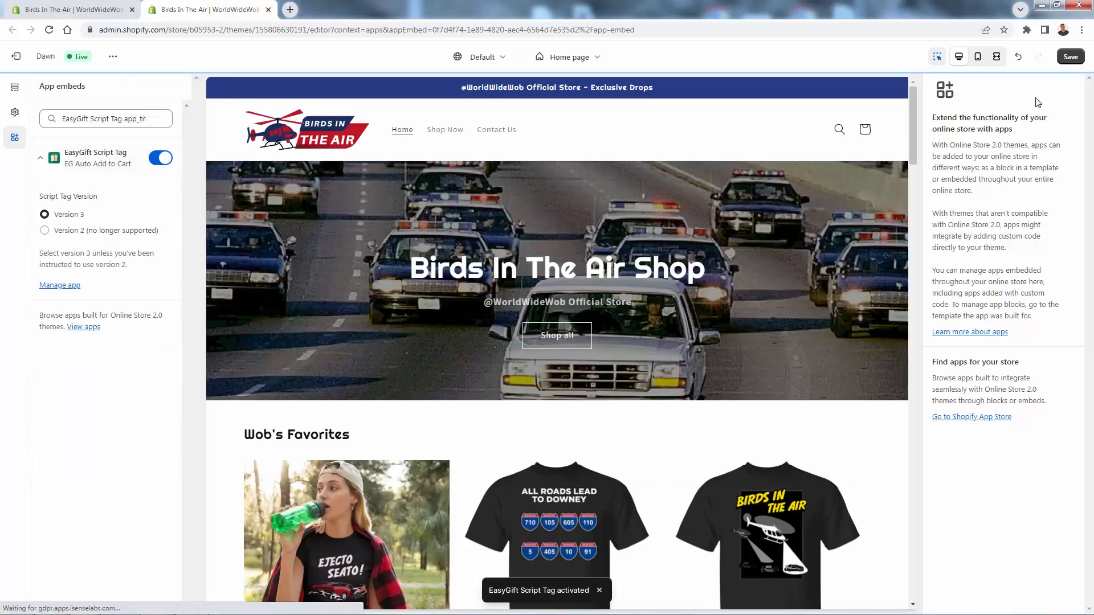
left_click(1069, 57)
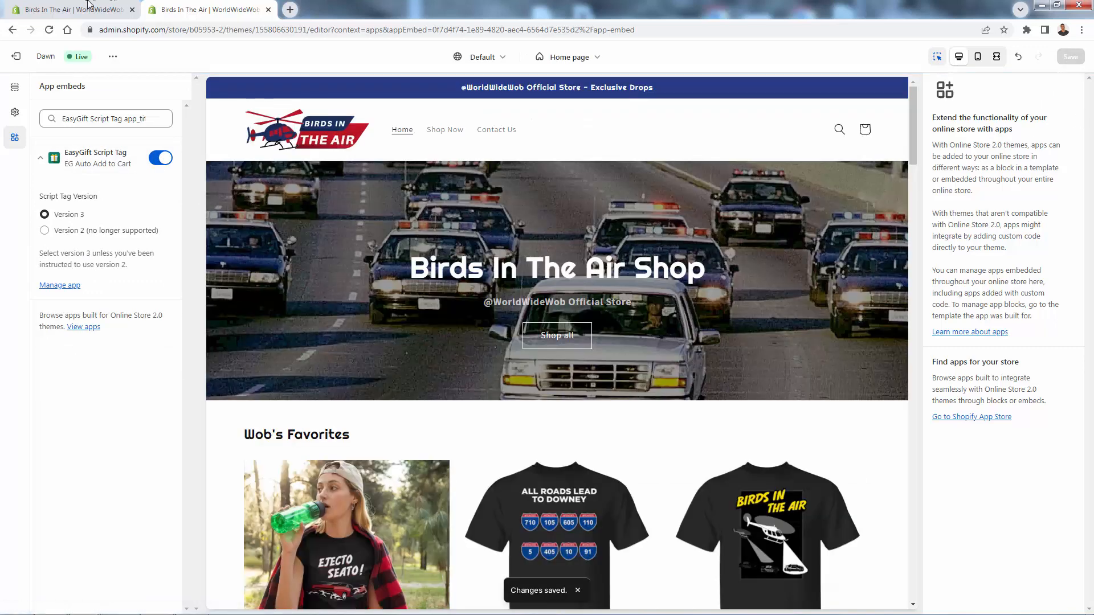
left_click(85, 9)
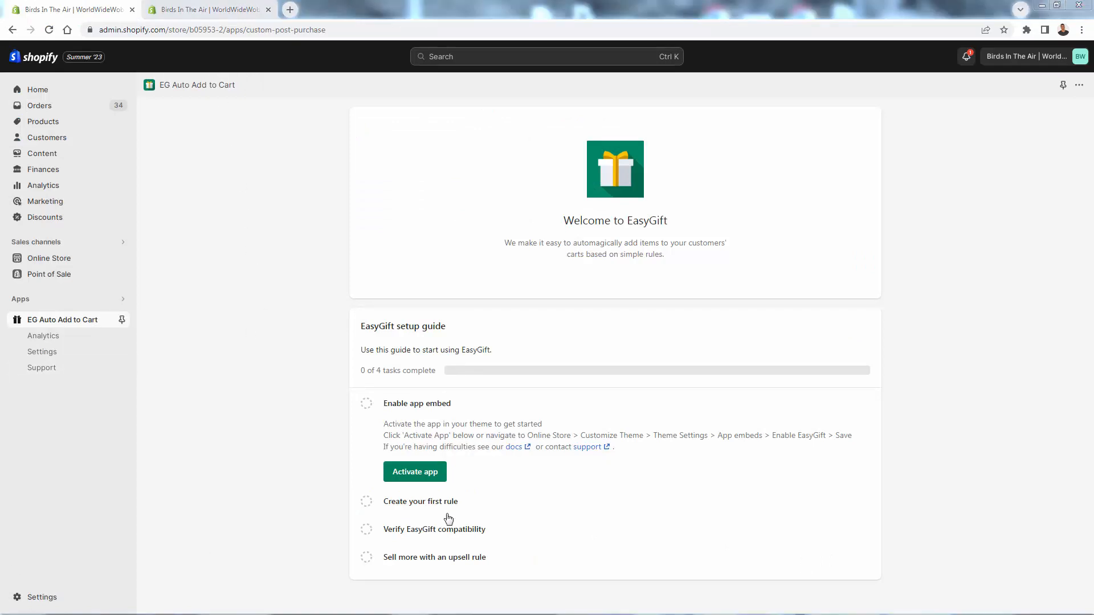
Step: Start creating the first EasyGift rule and name it "Sample Rule 1"
left_click(485, 508)
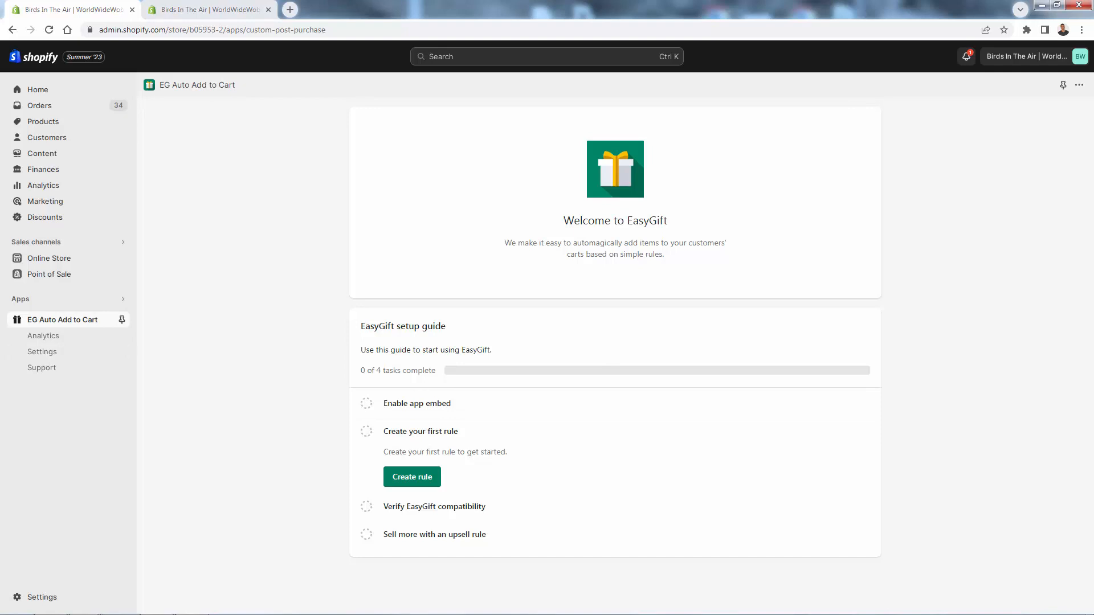
left_click(418, 479)
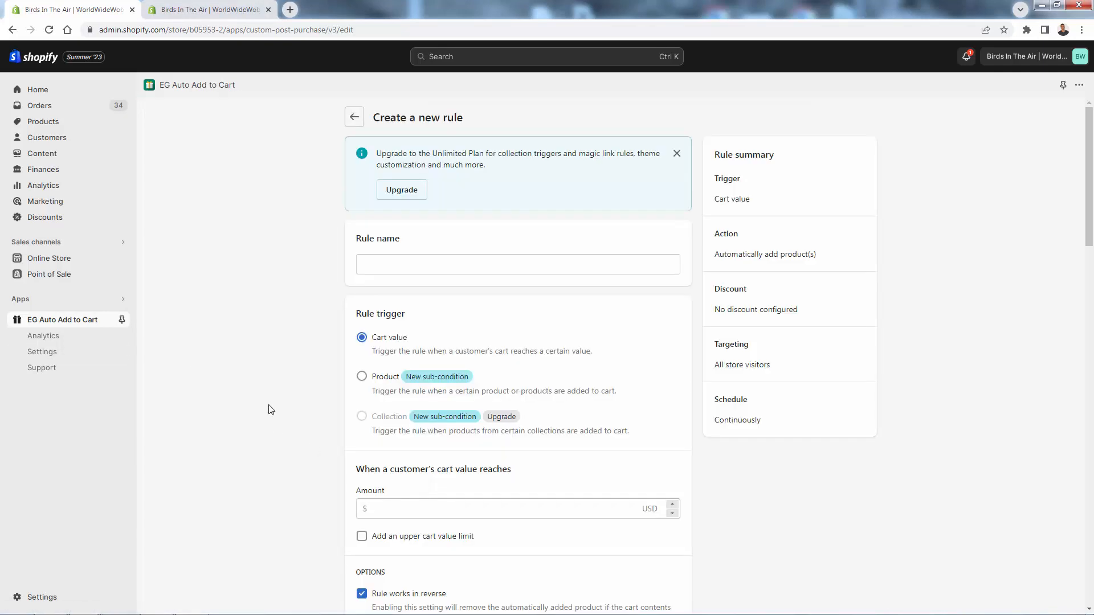
left_click(386, 261)
type("Sample")
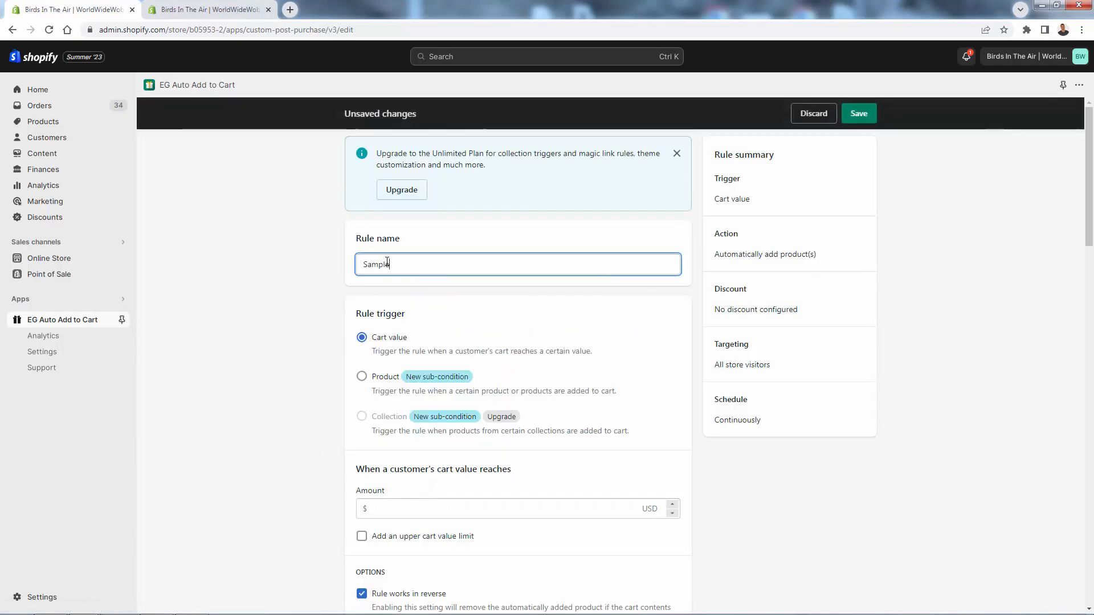
type(" Rule 1")
left_click(294, 325)
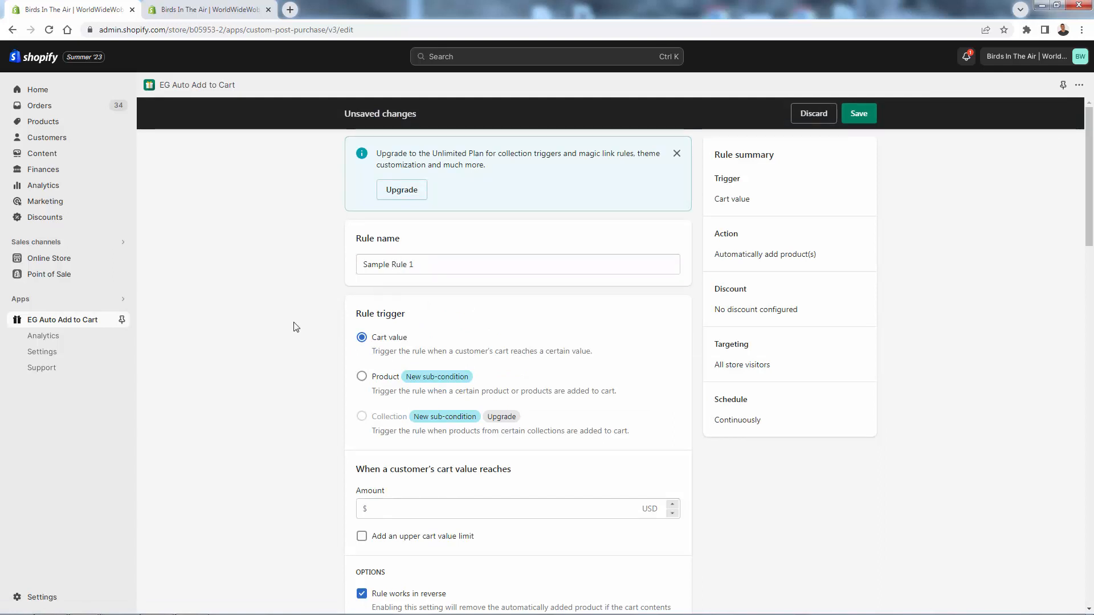
scroll(296, 326, "down", 1)
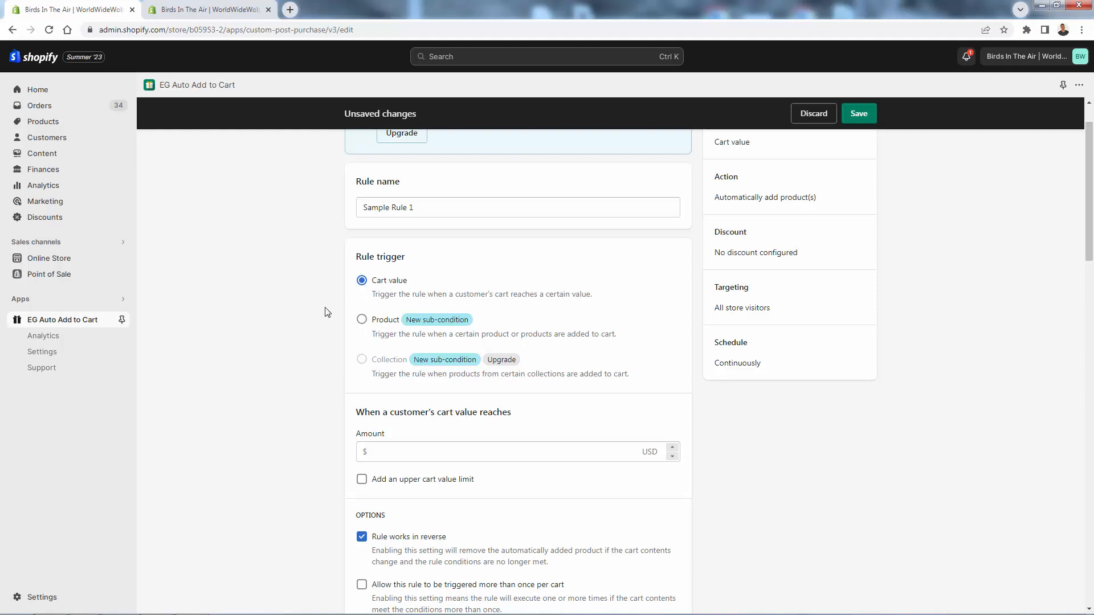
scroll(315, 337, "up", 1)
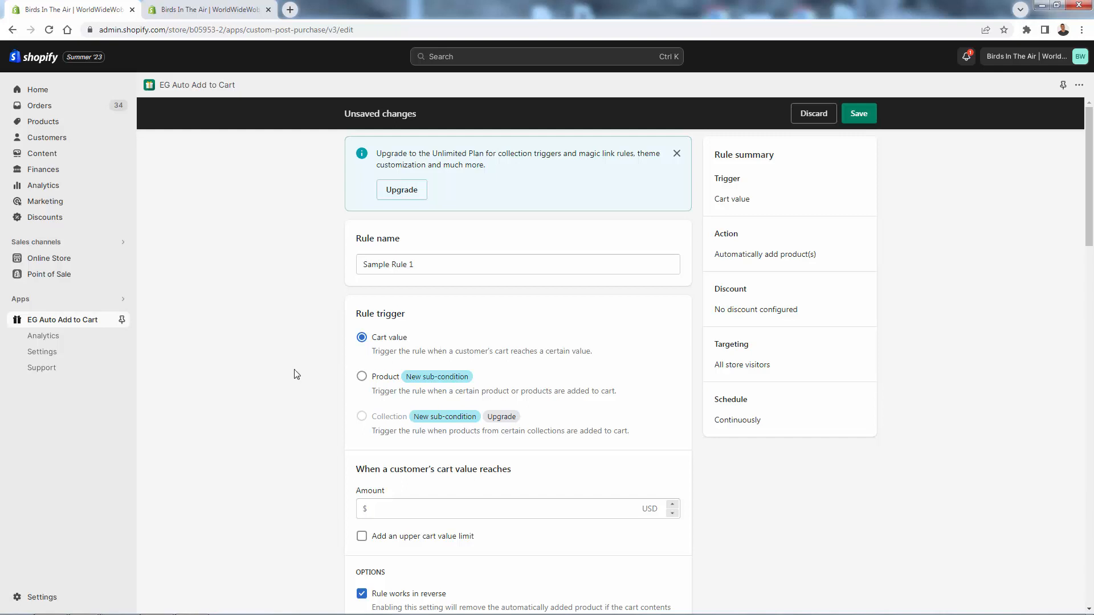
left_click(362, 377)
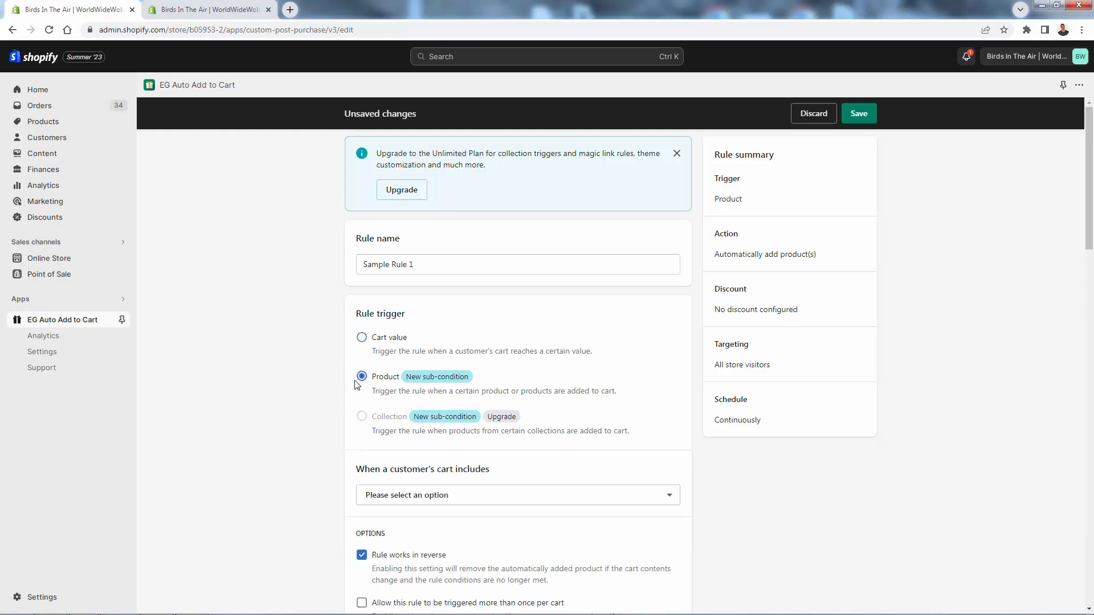
left_click(400, 502)
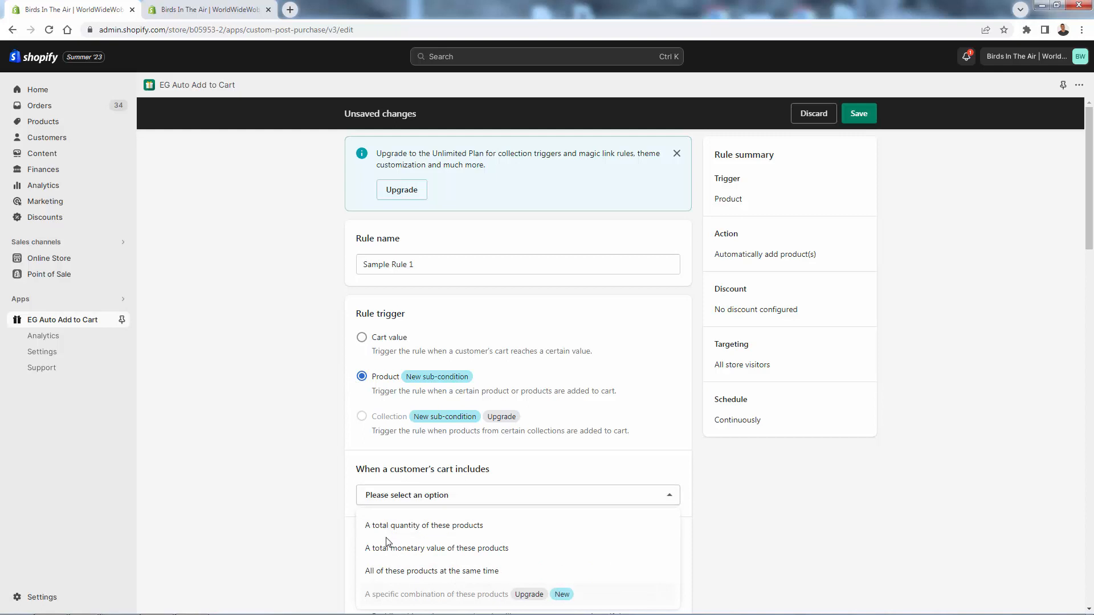
left_click(296, 507)
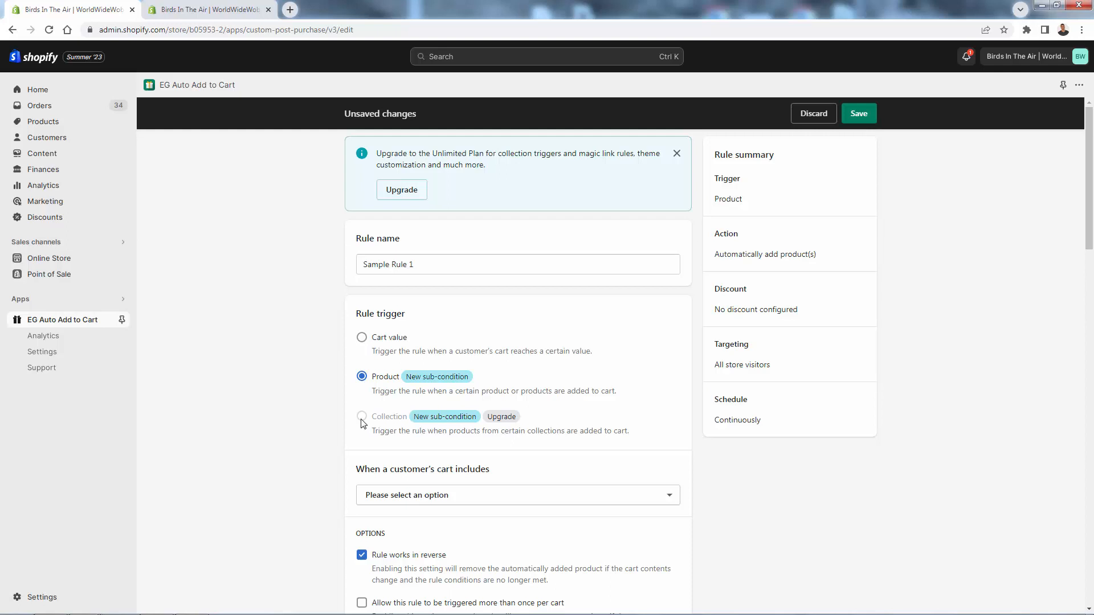
left_click(363, 341)
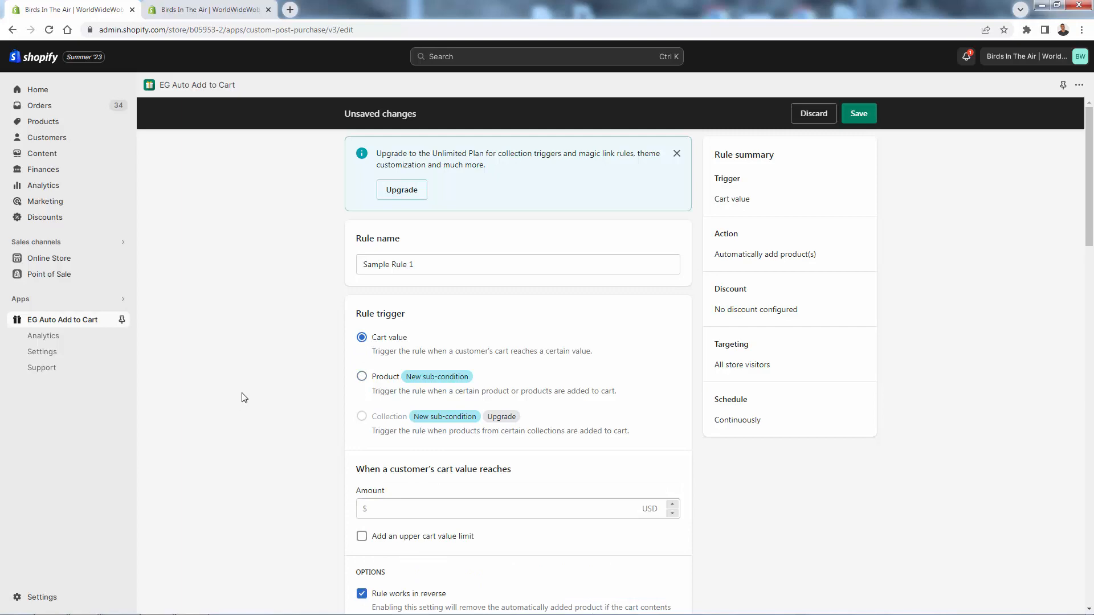
Step: Set the cart value amount that triggers the rule to 50 USD
scroll(285, 365, "down", 3)
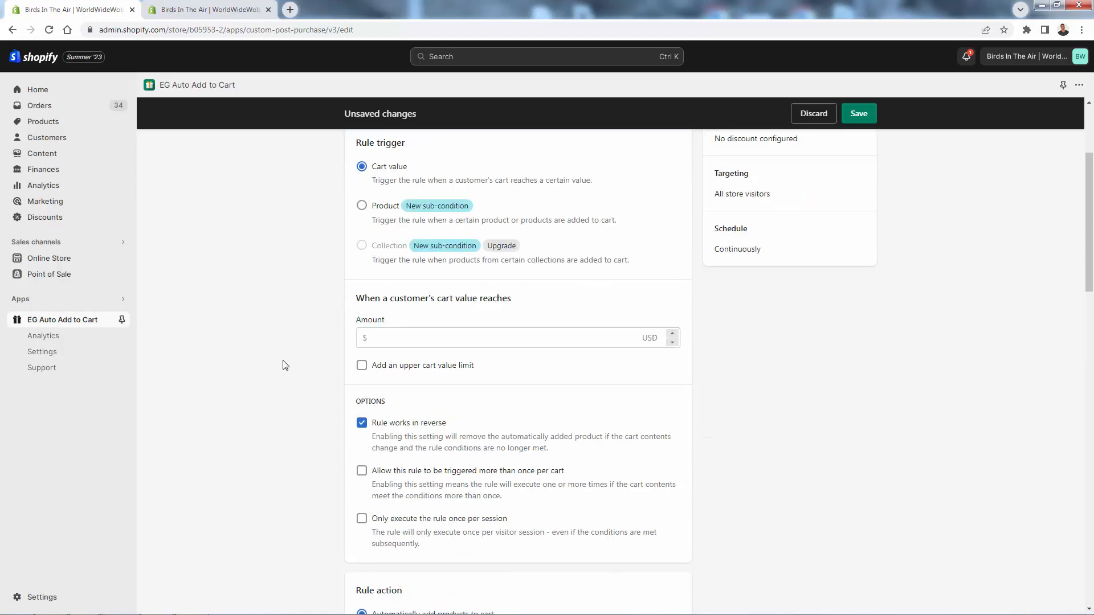
scroll(285, 366, "up", 1)
left_click(407, 392)
type("50")
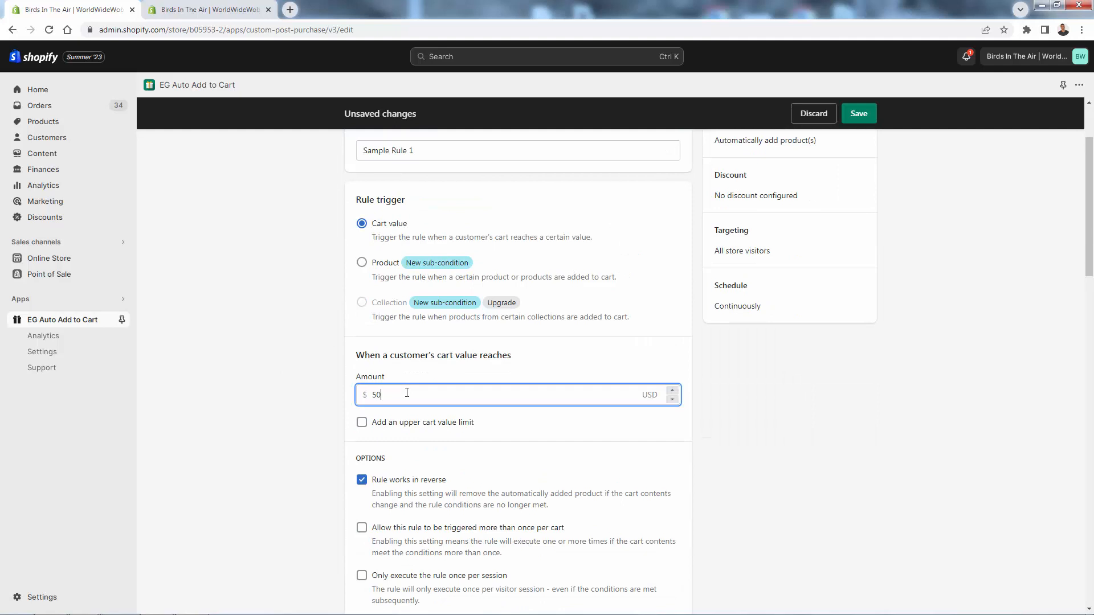
left_click(325, 402)
scroll(324, 402, "down", 1)
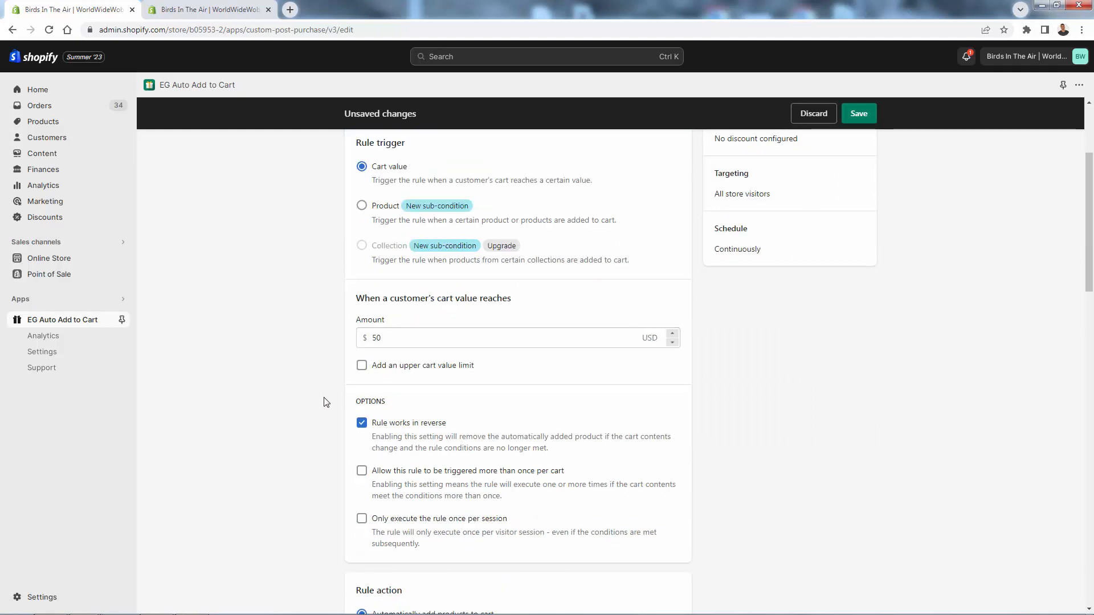
left_click(360, 367)
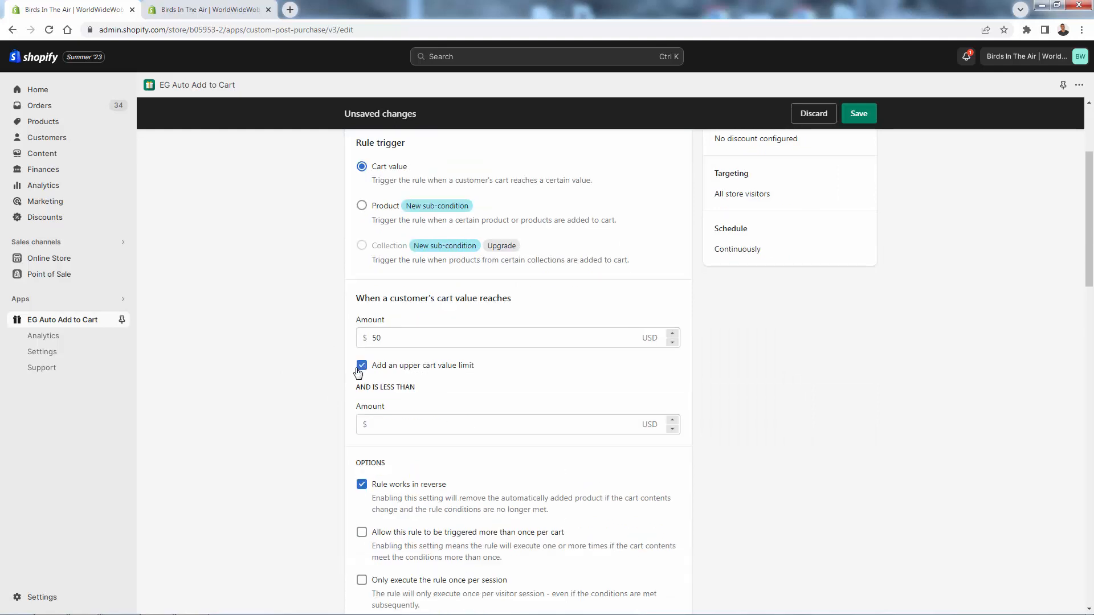
left_click(381, 422)
type("500")
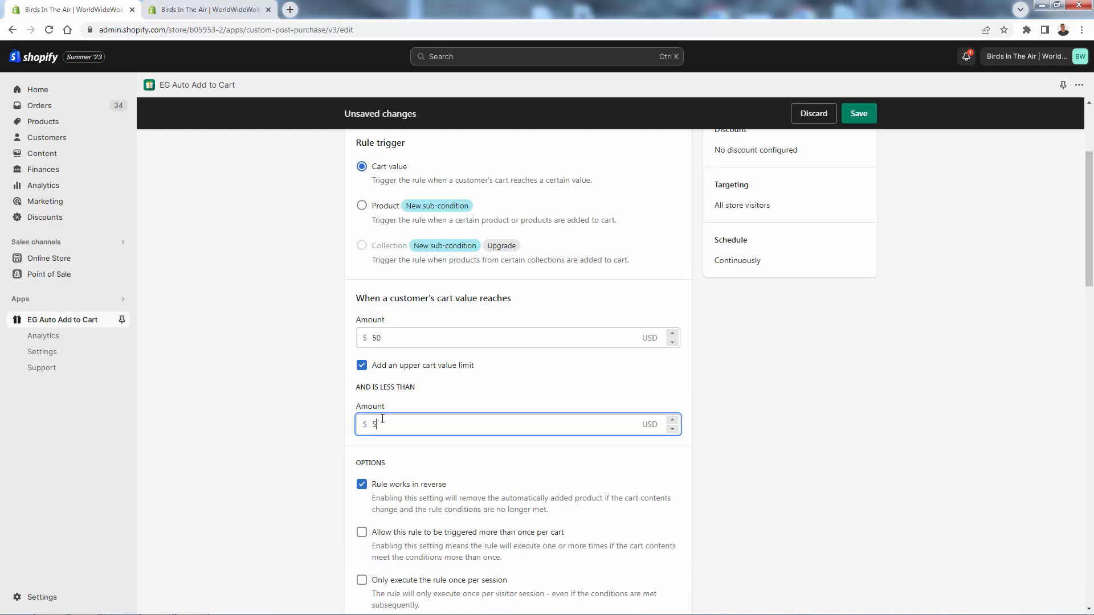
key("BackSpace")
key("BackSpace")
key("BackSpace")
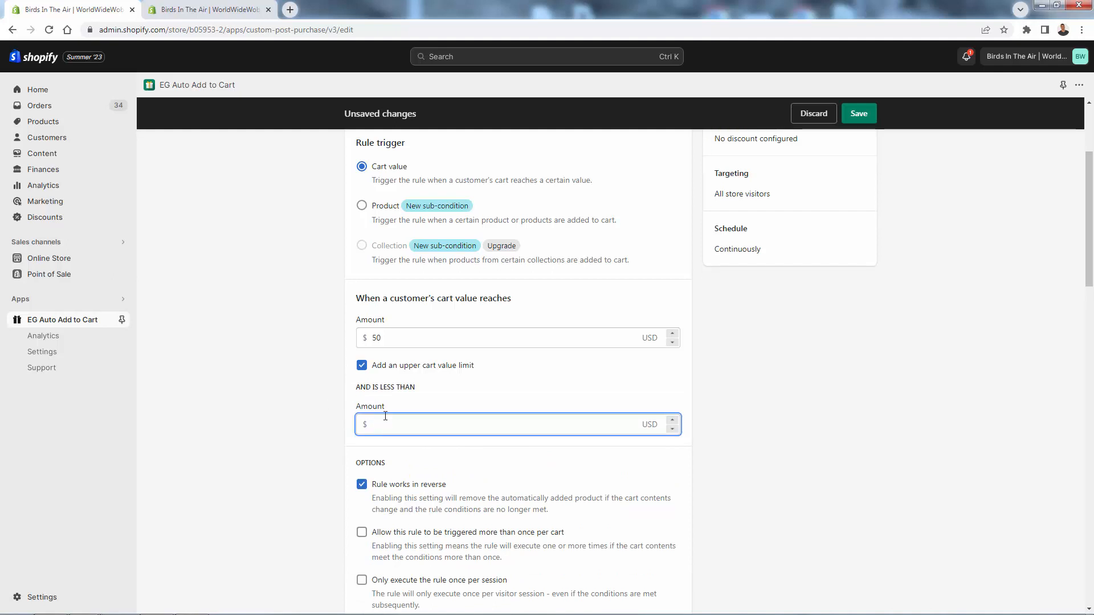
left_click(361, 366)
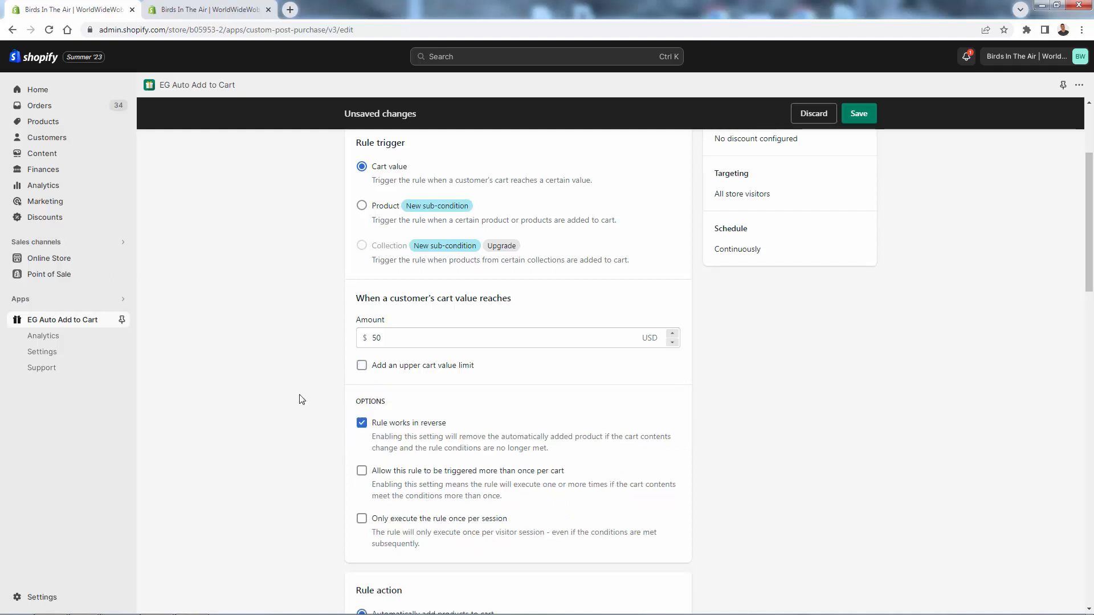
Step: Choose the Birds In The Air Unisex T-Shirt in Royal, size L, as the product the rule automatically adds to the cart
scroll(279, 367, "down", 1)
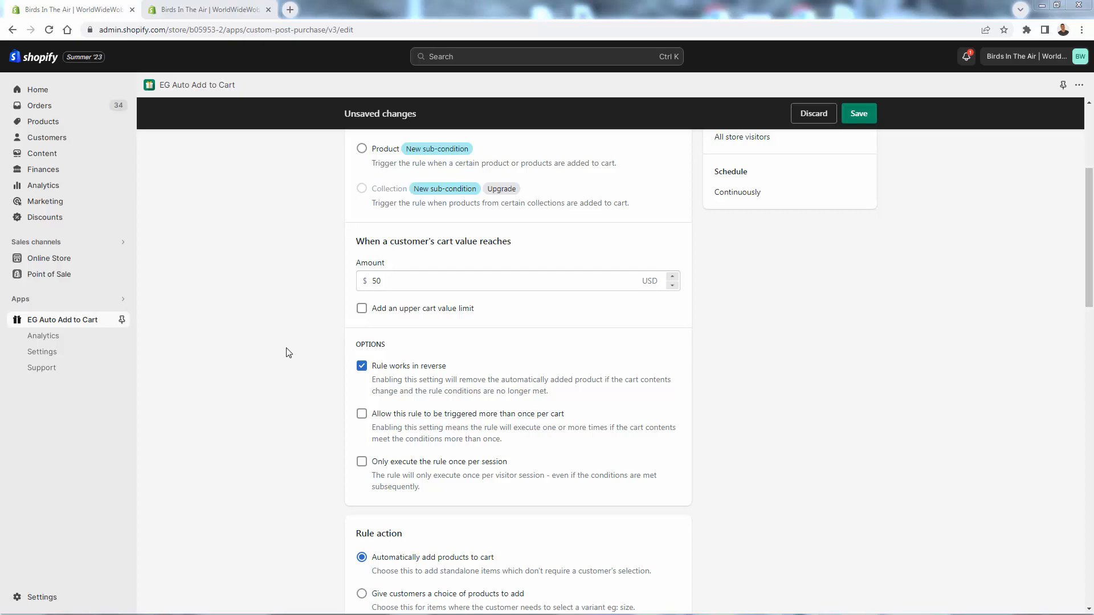
scroll(312, 378, "down", 1)
scroll(313, 378, "down", 2)
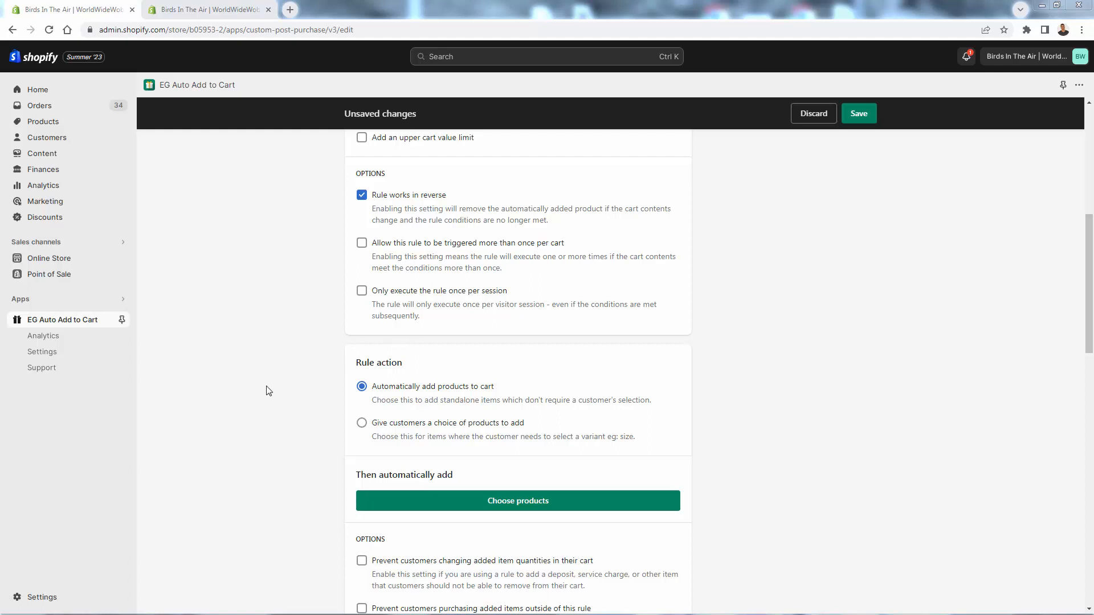
scroll(268, 391, "down", 1)
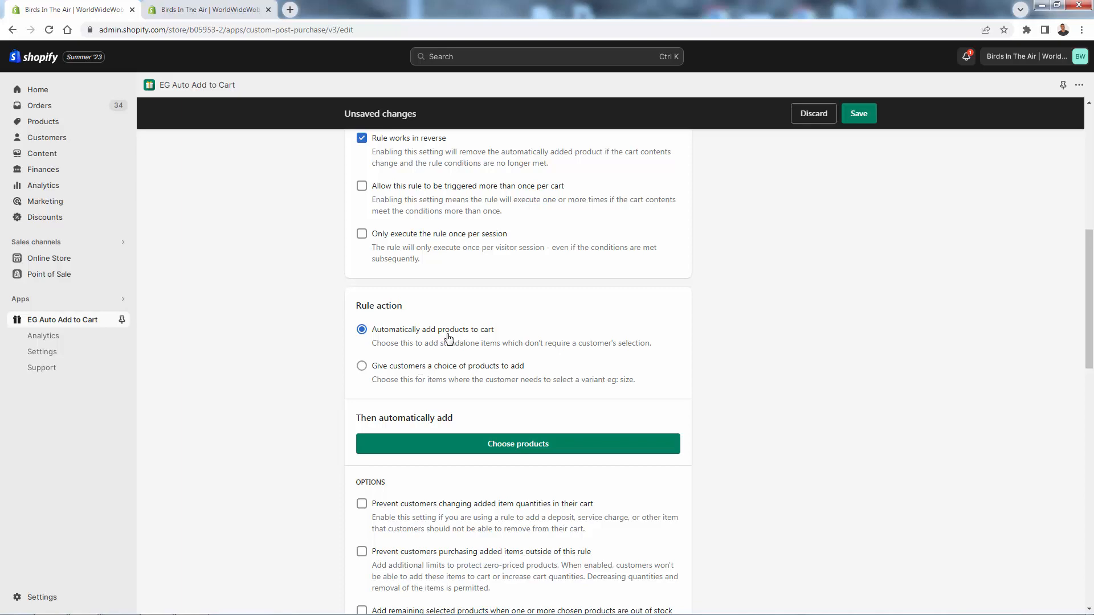
scroll(418, 442, "down", 2)
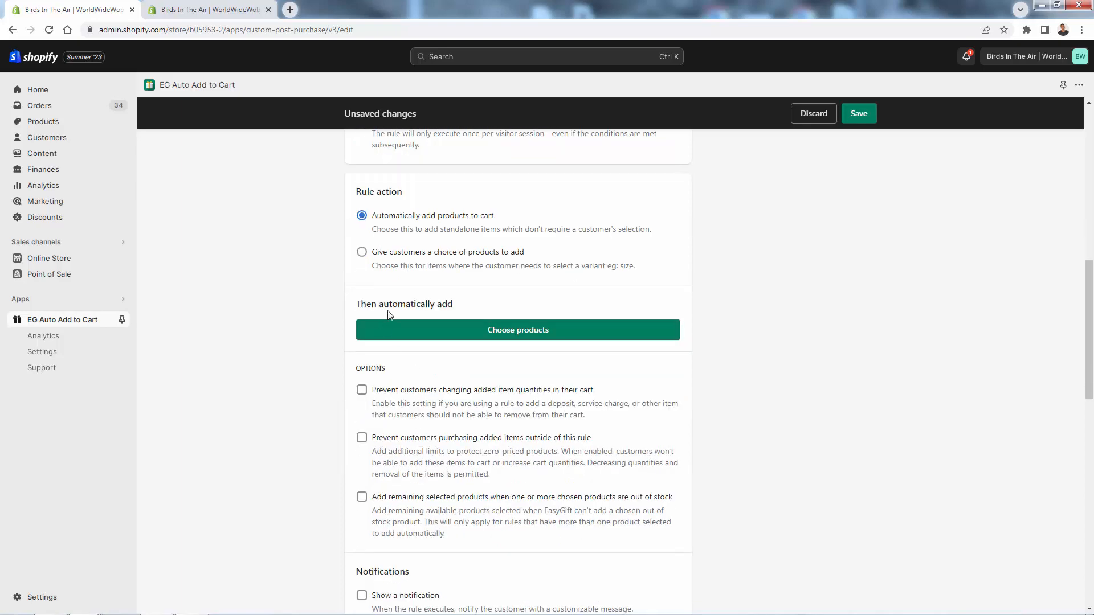
left_click(427, 340)
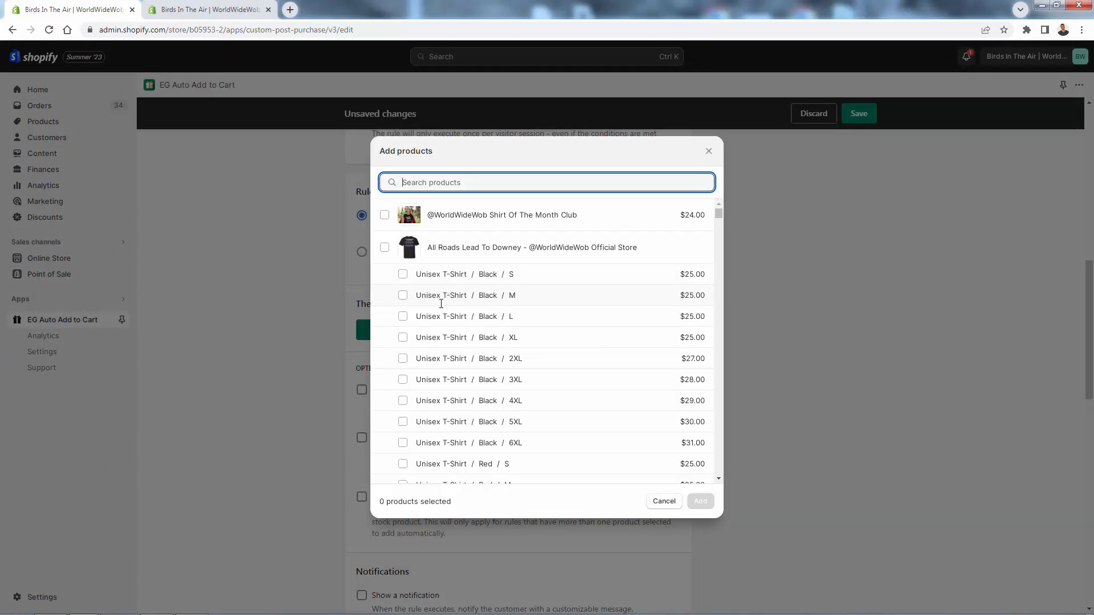
scroll(439, 329, "down", 3)
scroll(426, 404, "up", 3)
scroll(427, 404, "down", 20)
scroll(426, 404, "up", 5)
left_click(402, 410)
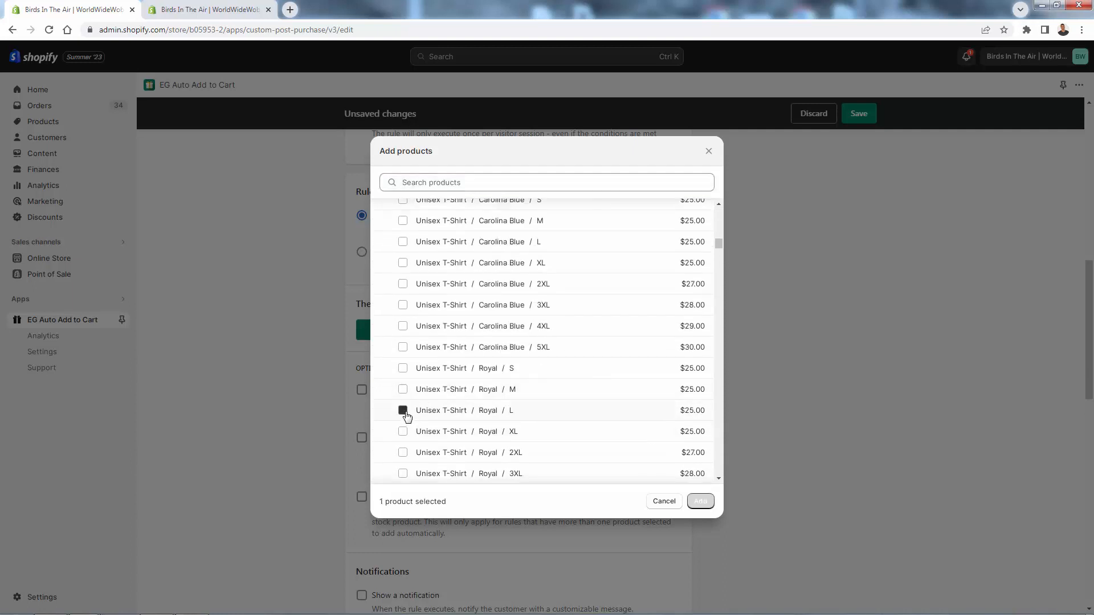
left_click(701, 501)
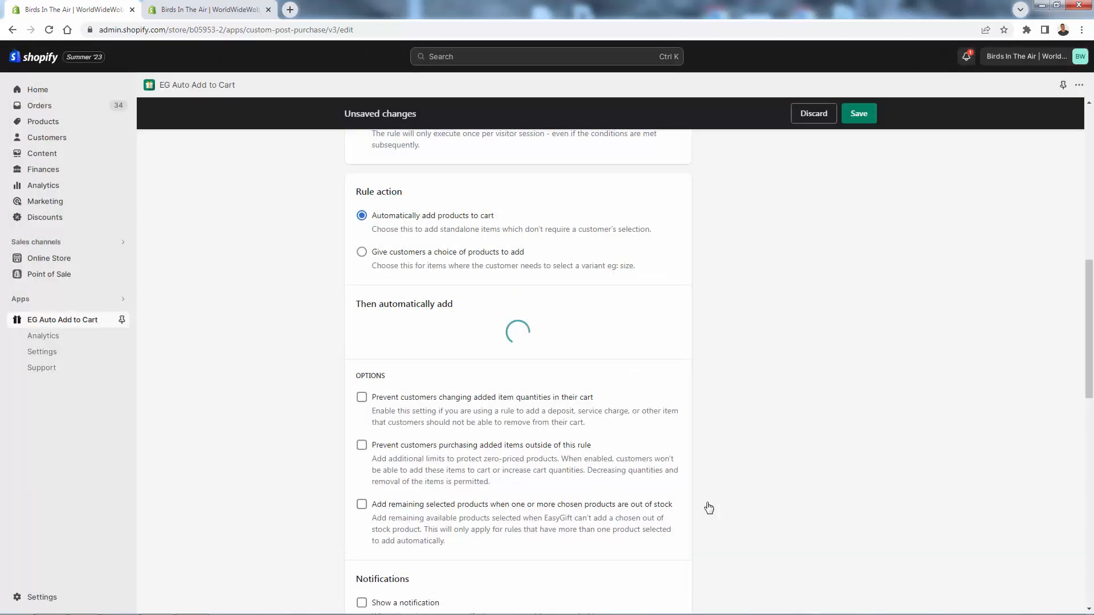
Step: Enable the rule action option that prevents customers from changing added item quantities in their cart
scroll(790, 393, "down", 1)
scroll(790, 393, "up", 1)
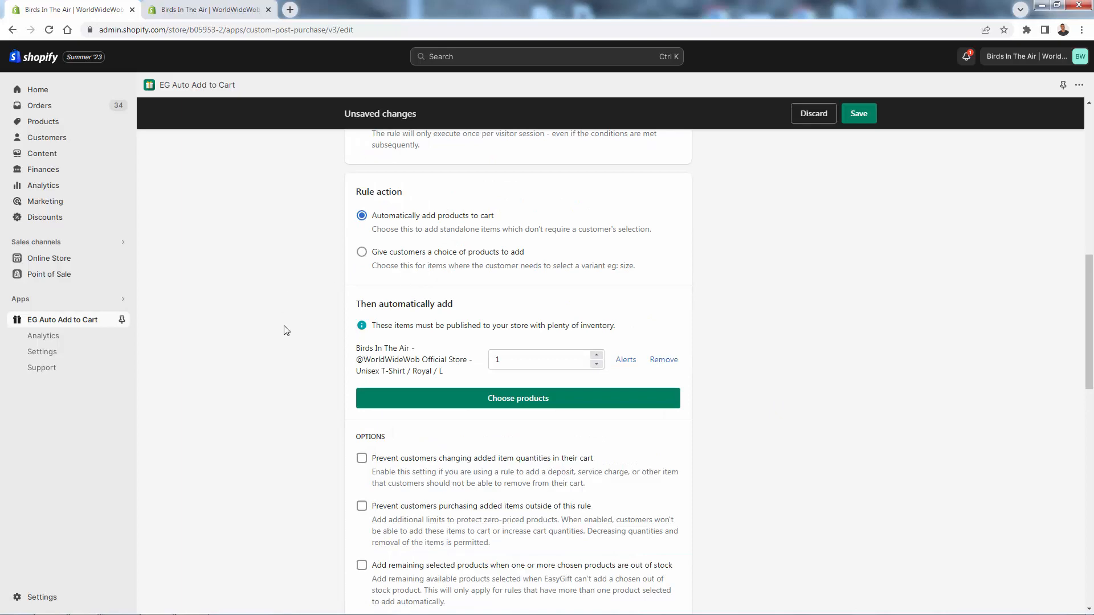
scroll(330, 299, "down", 1)
scroll(329, 299, "up", 1)
scroll(357, 365, "down", 2)
scroll(344, 365, "down", 2)
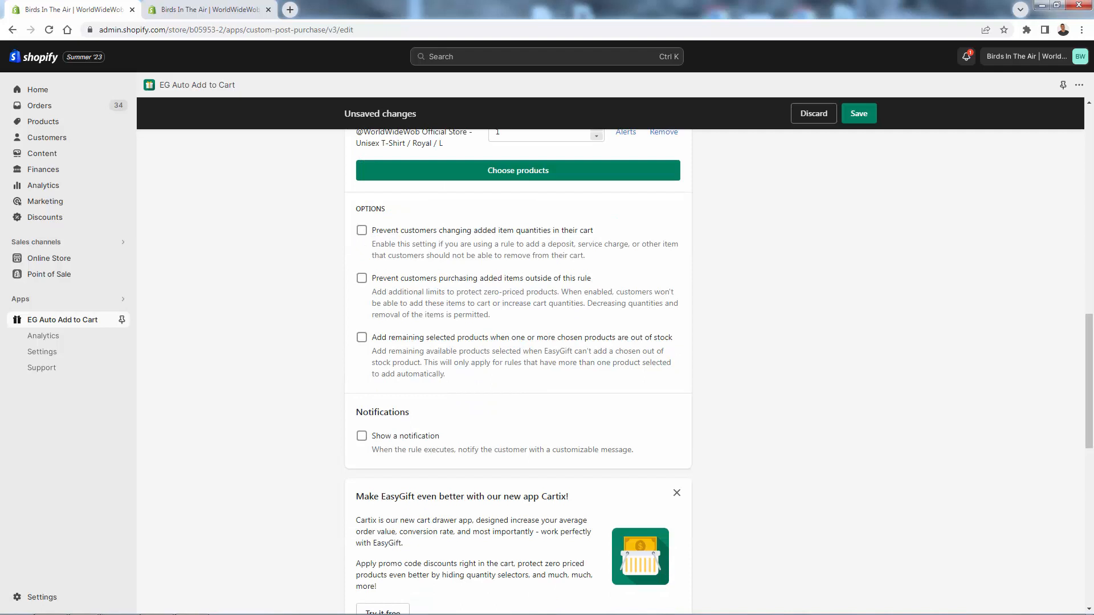
left_click(362, 230)
scroll(279, 353, "down", 1)
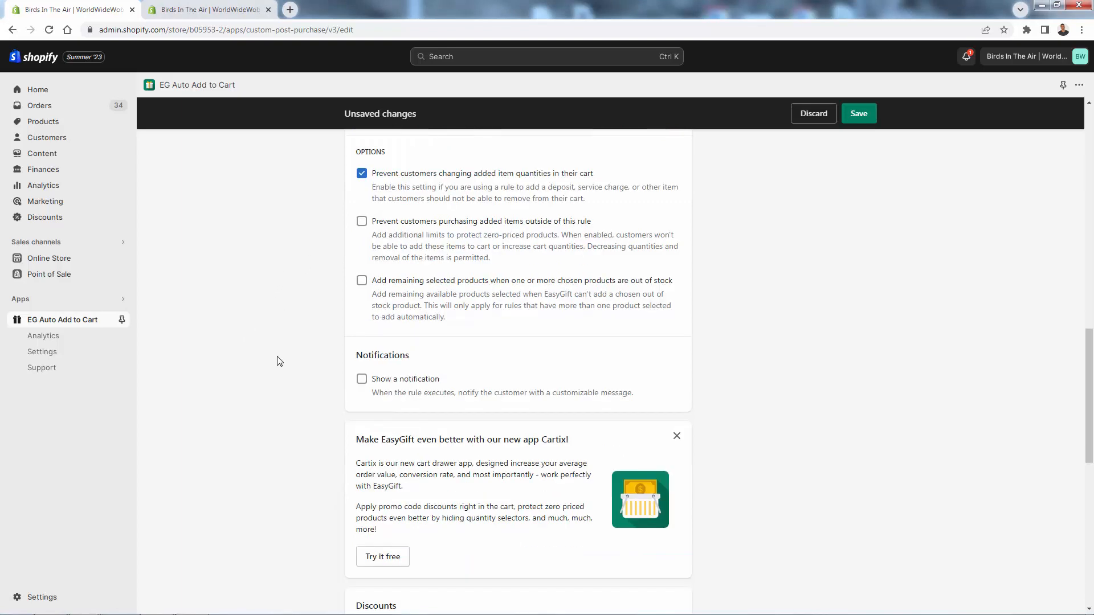
Step: Enable the rule's notification option to view its settings and switch it back off
scroll(278, 361, "down", 1)
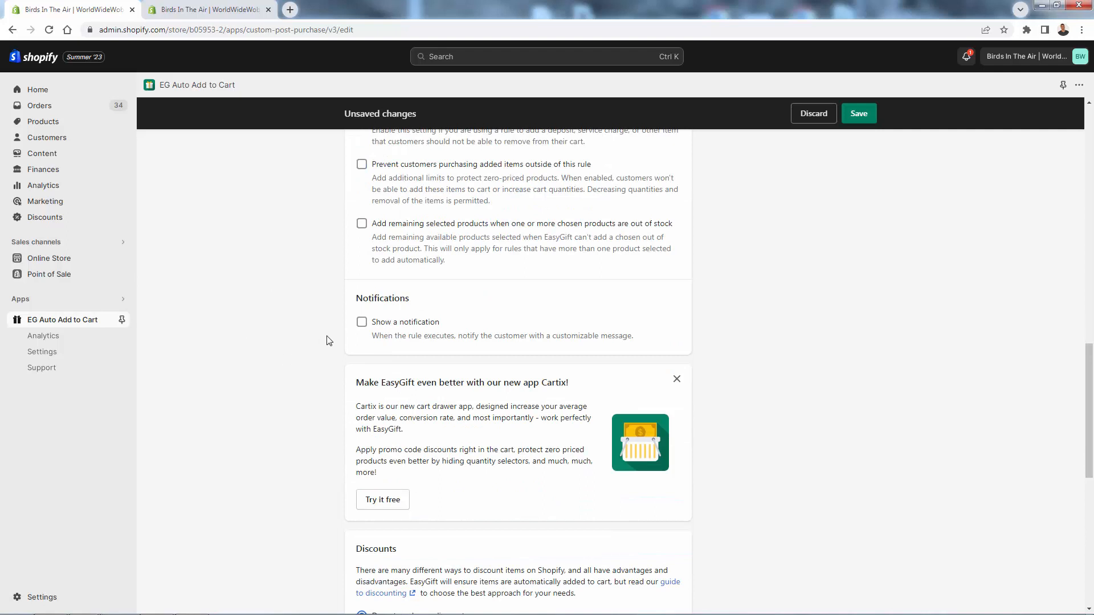
left_click(362, 323)
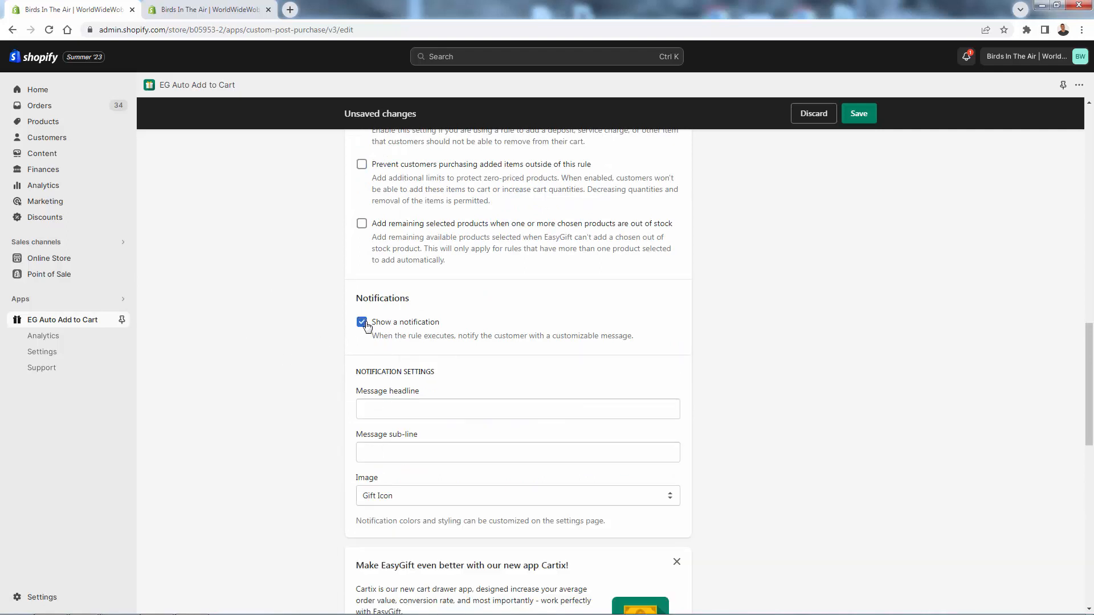
left_click(362, 323)
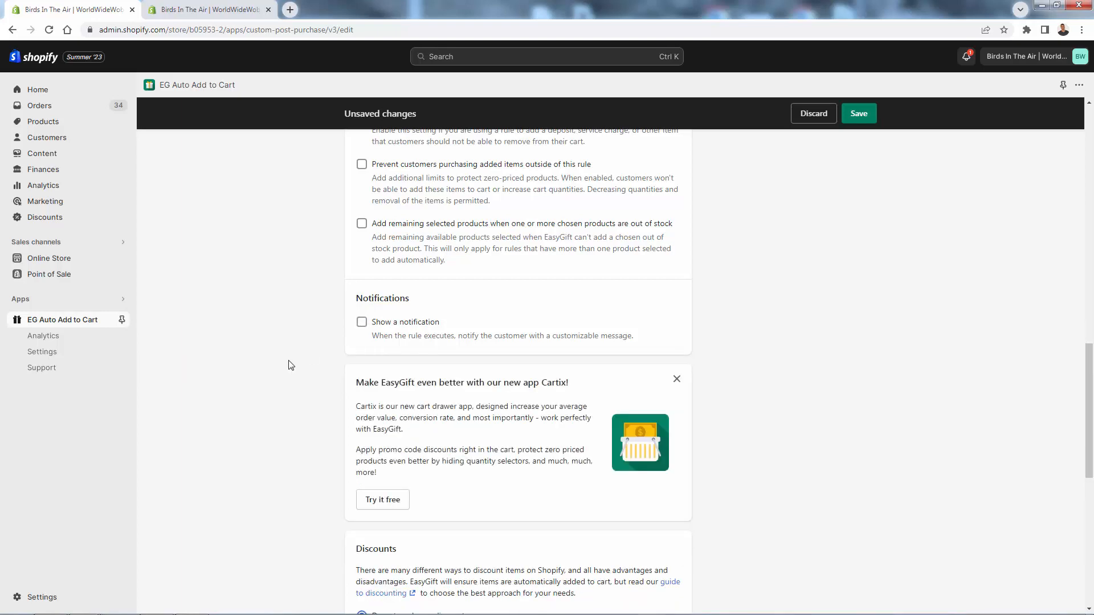
Step: Choose to apply a discount to the rule using a Shopify automatic discount and start creating a new one
scroll(289, 365, "down", 2)
scroll(289, 365, "down", 1)
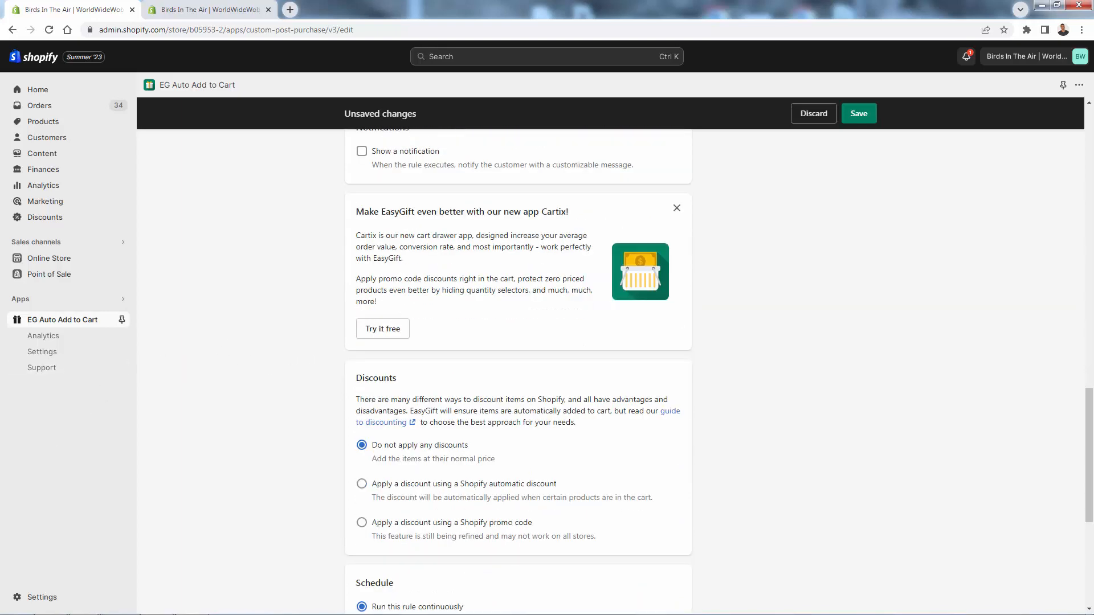
scroll(218, 430, "down", 3)
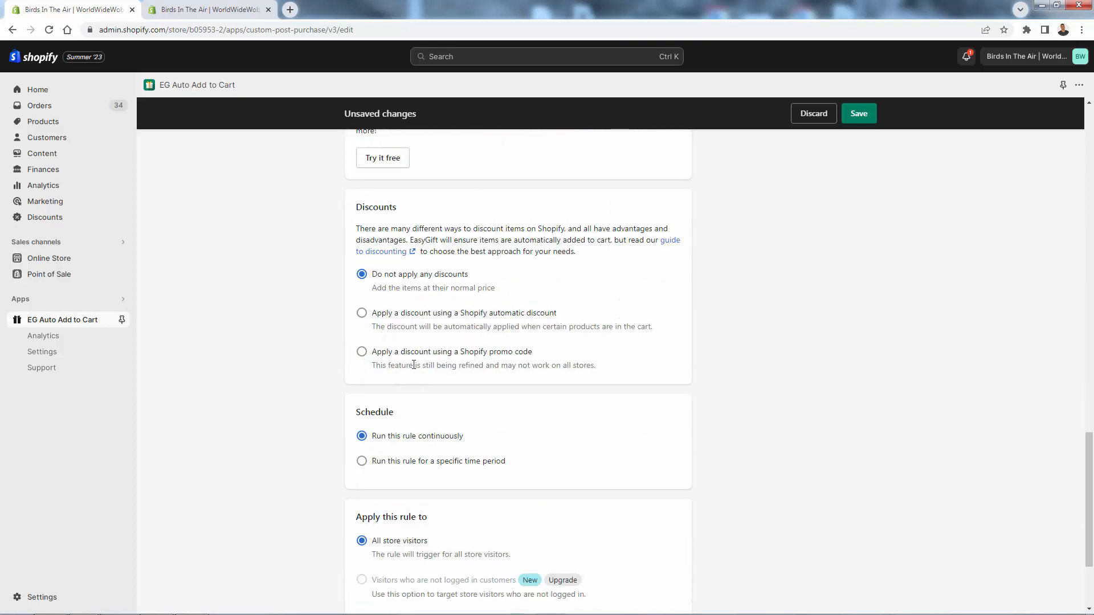
double_click(424, 326)
triple_click(424, 327)
left_click(288, 339)
scroll(285, 337, "up", 1)
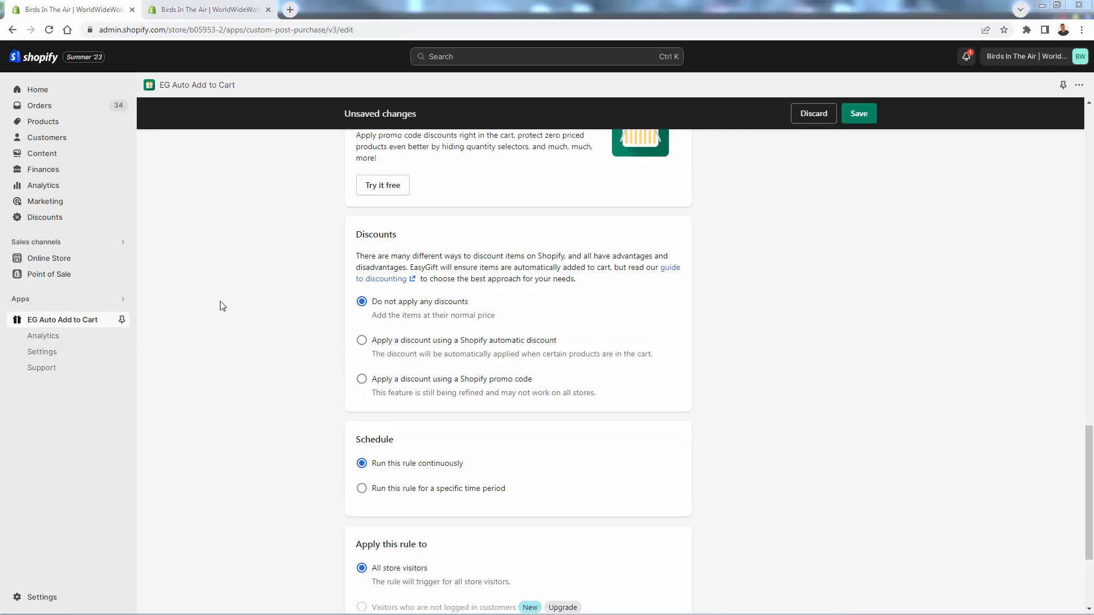
left_click(371, 343)
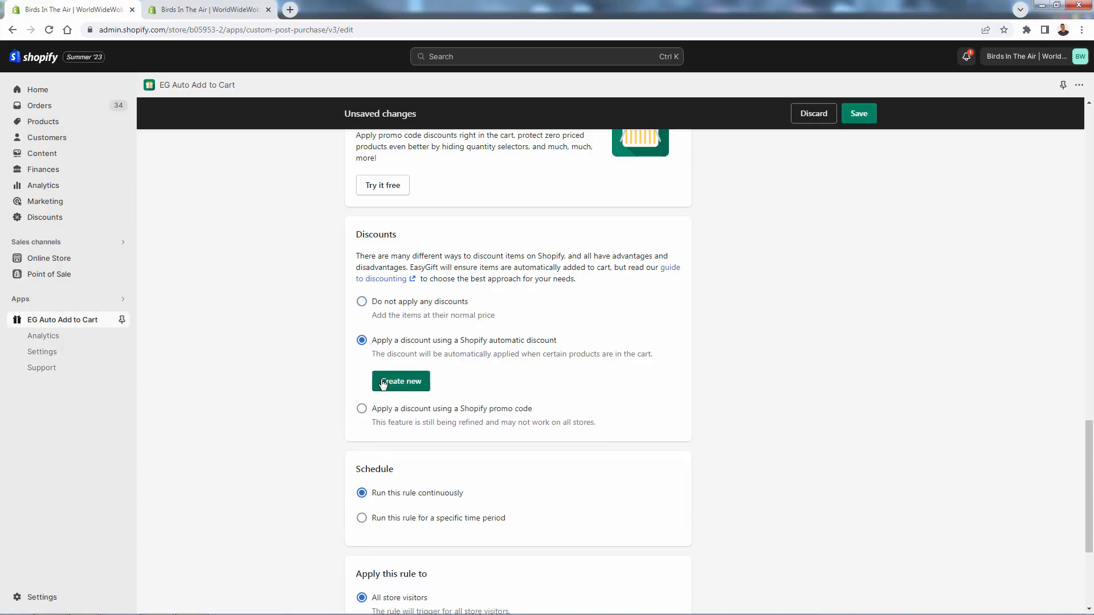
left_click(383, 383)
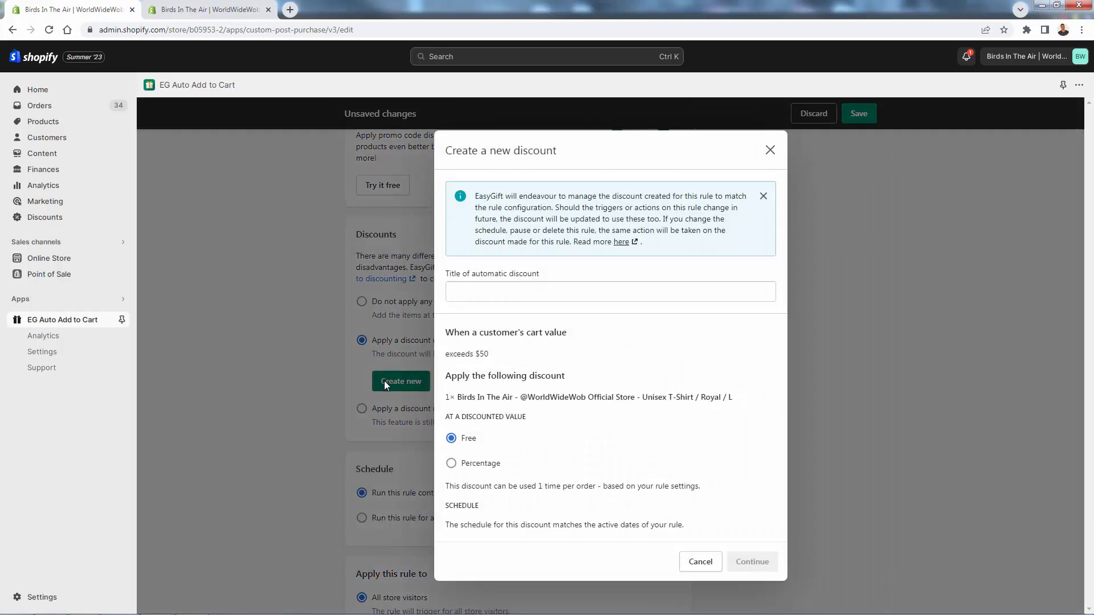
Step: Title the automatic discount "Discount for Sample 1", keep its discounted value as Free, and continue
left_click_drag(448, 333, 597, 328)
left_click(597, 328)
left_click_drag(485, 395, 611, 392)
left_click(611, 391)
left_click(541, 288)
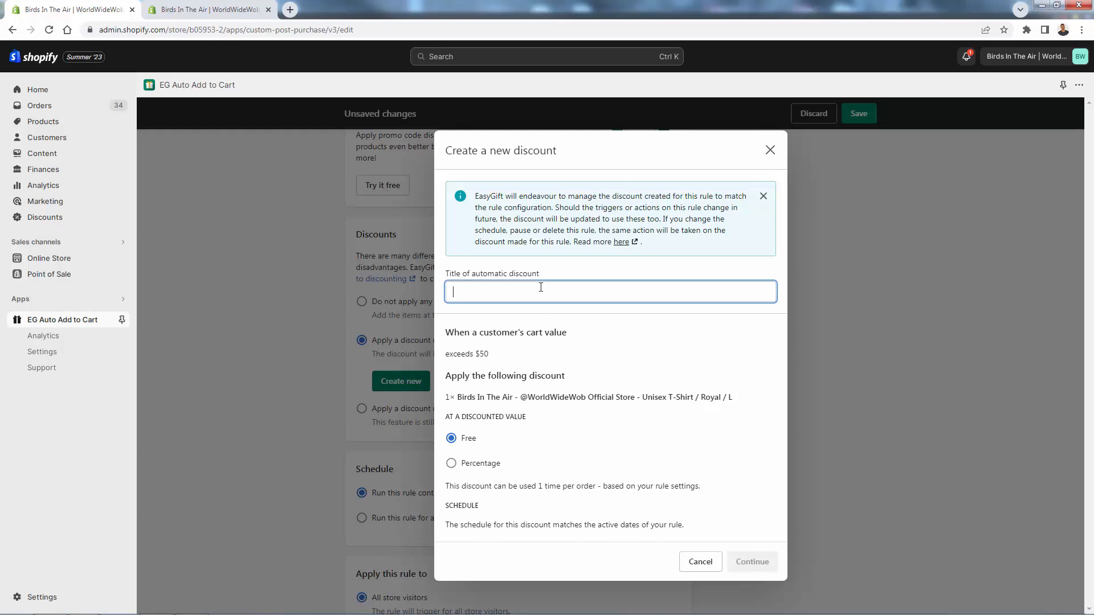
type("Discount for Sam")
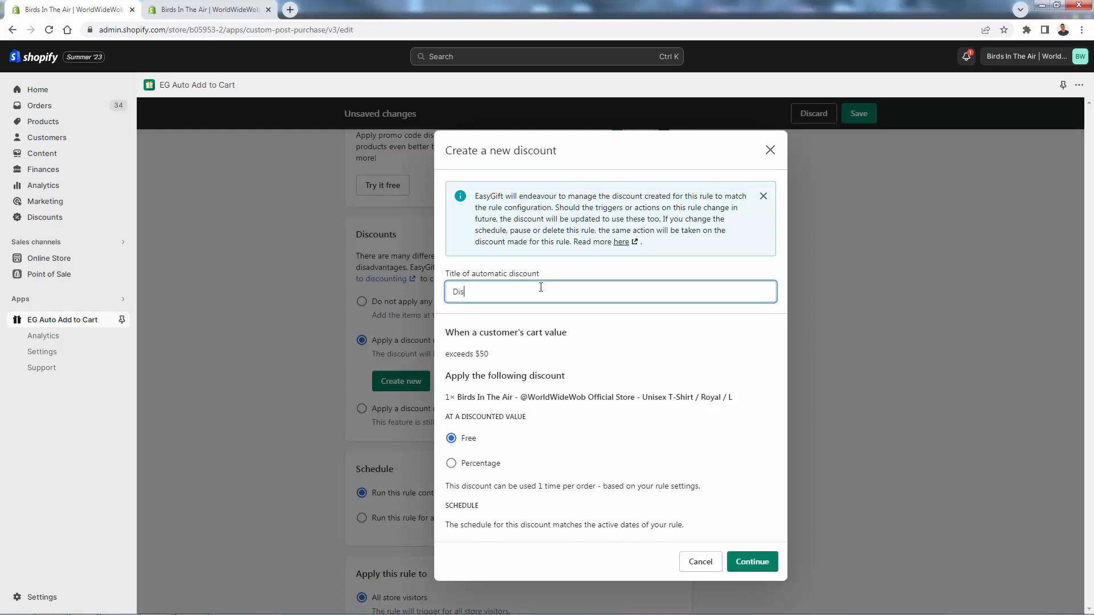
type("ple 1")
left_click(757, 563)
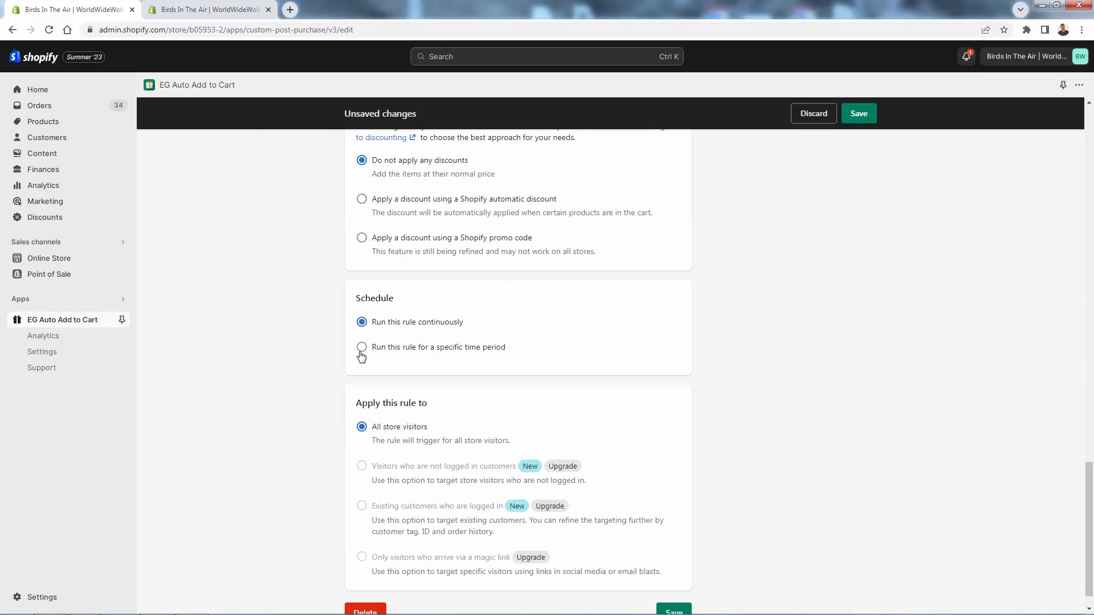
Step: Keep the rule's schedule set to run continuously and save the rule
left_click(360, 352)
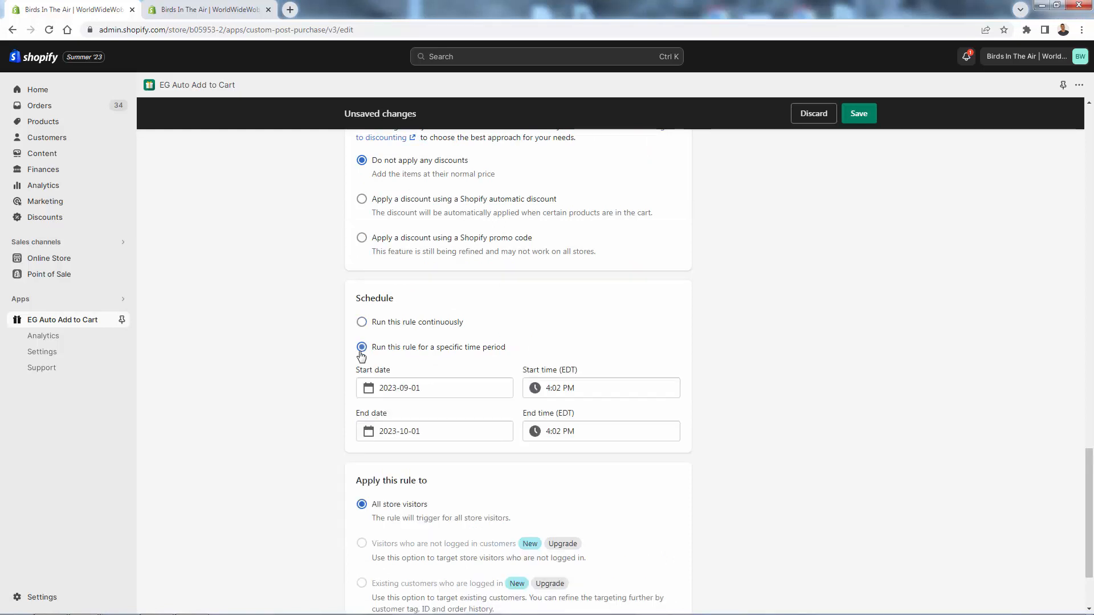
left_click(362, 322)
scroll(287, 363, "down", 1)
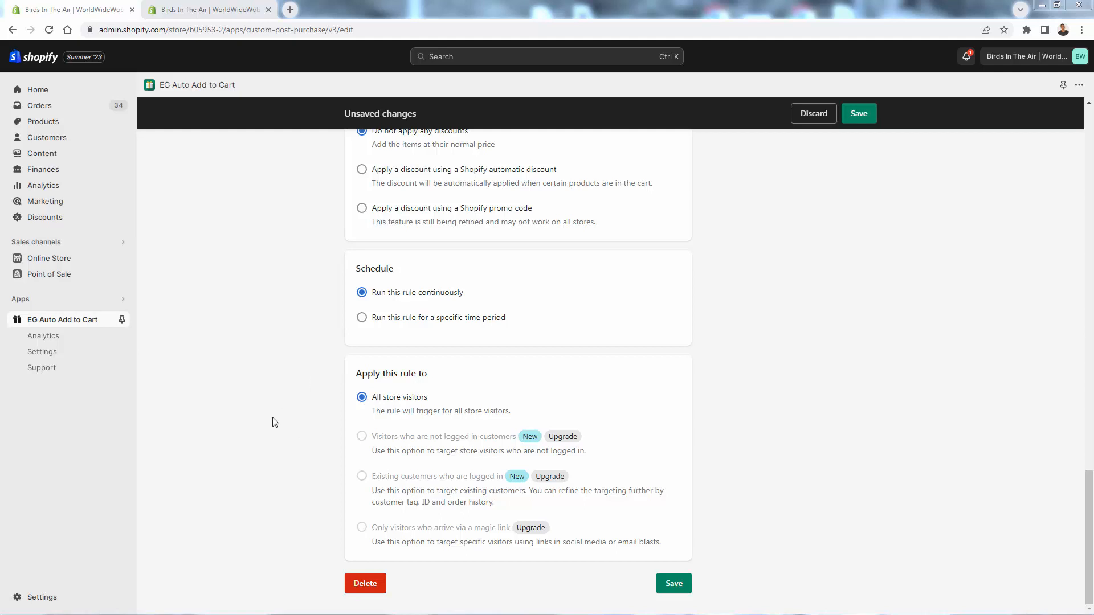
left_click(672, 592)
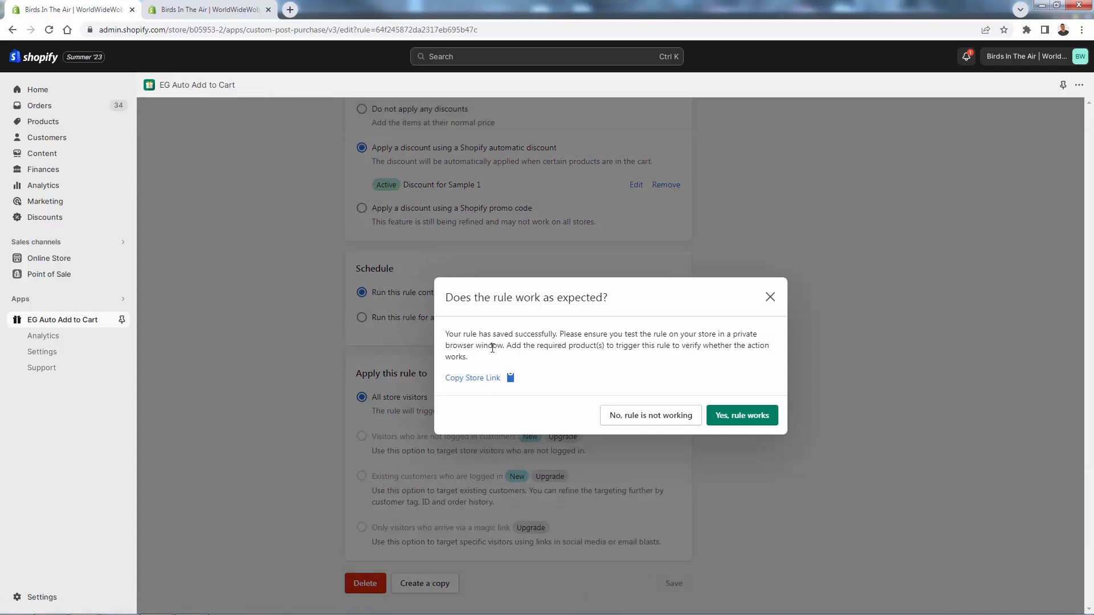
Step: Copy the store link and open it in a new incognito browser window to test the rule
left_click(481, 379)
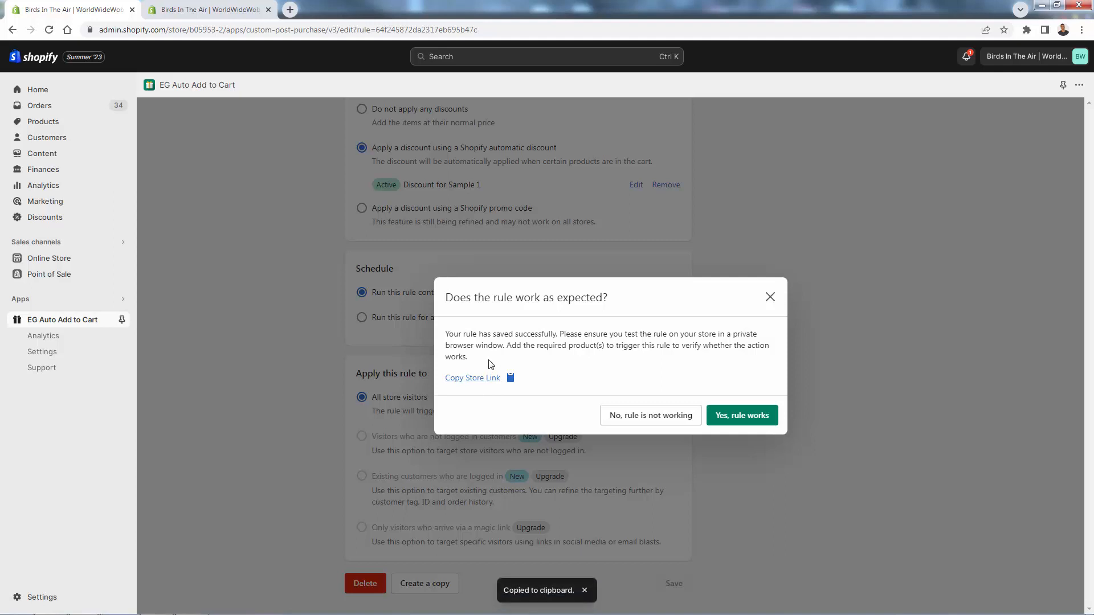
key("ctrl+shift+n")
key("ctrl+v")
key("Return")
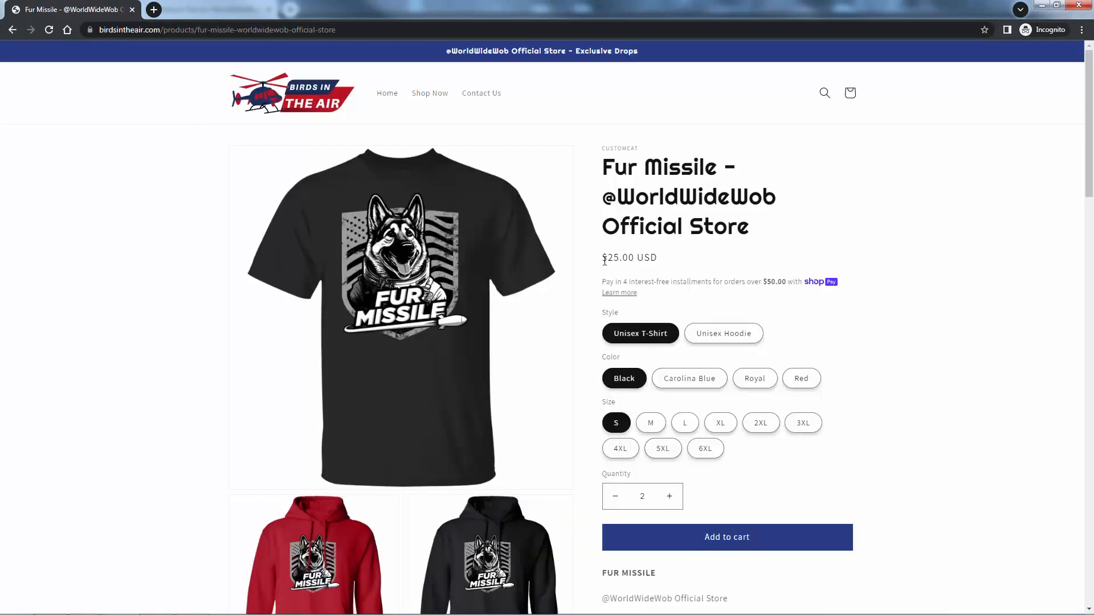
Step: Add two black Fur Missile Unisex T-Shirts in size S to the cart and review the cart items
left_click(758, 551)
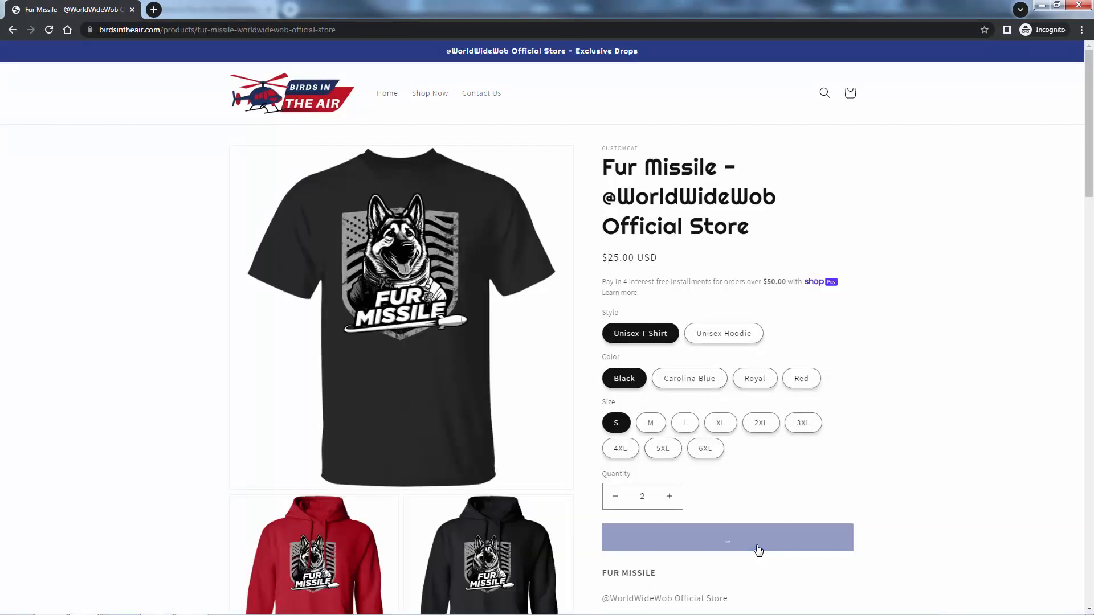
scroll(740, 437, "down", 1)
scroll(741, 438, "up", 1)
left_click_drag(295, 258, 819, 300)
left_click(868, 345)
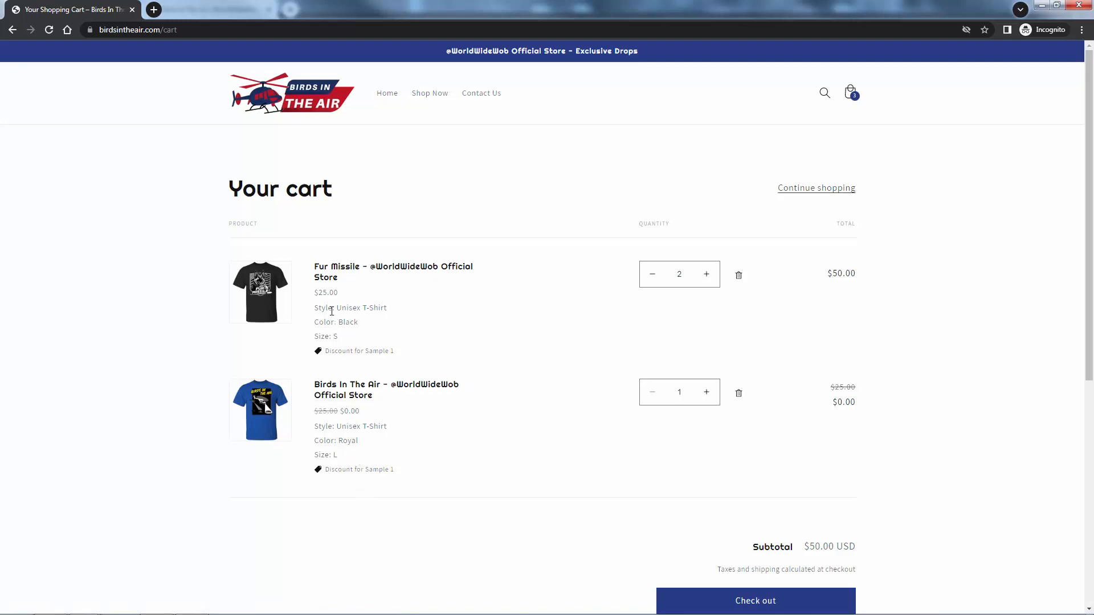
Step: Check the gift's price, and test the rule by lowering the Fur Missile shirt quantity to 1 and raising it back to 2
left_click_drag(844, 402, 907, 404)
left_click(840, 409)
left_click(653, 276)
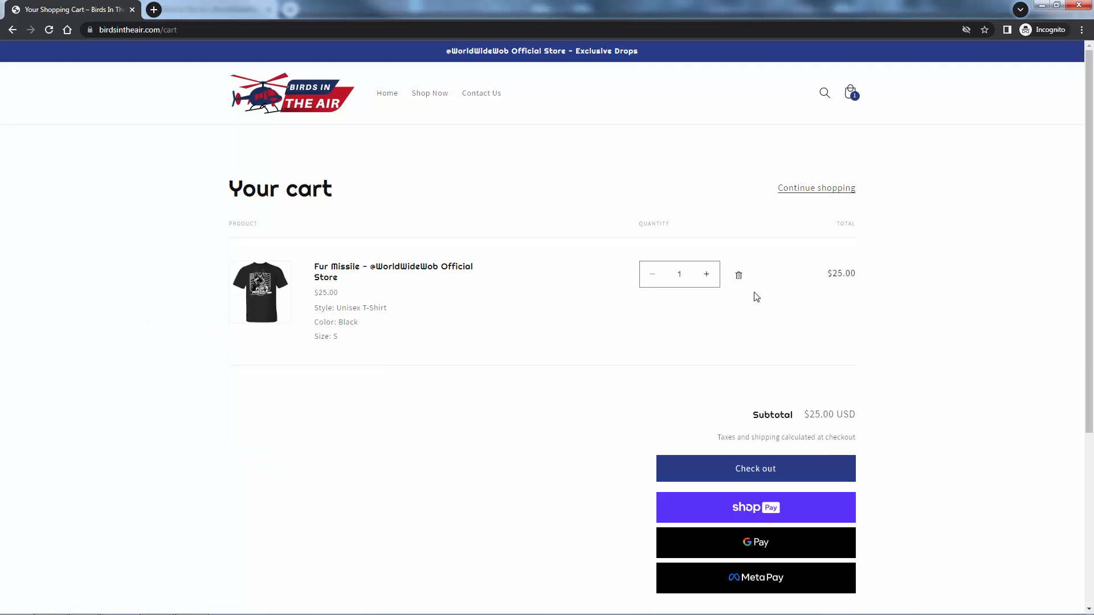
left_click(707, 275)
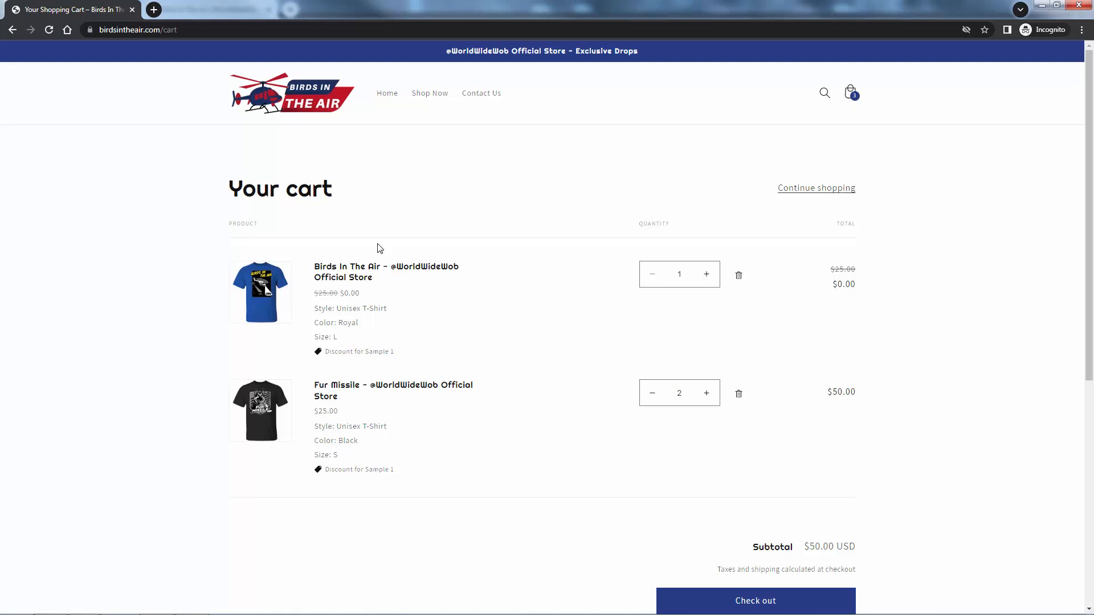
Step: Try to increase the cart quantity of the free Birds In The Air shirt
left_click(706, 278)
left_click_drag(661, 306, 763, 311)
left_click(764, 311)
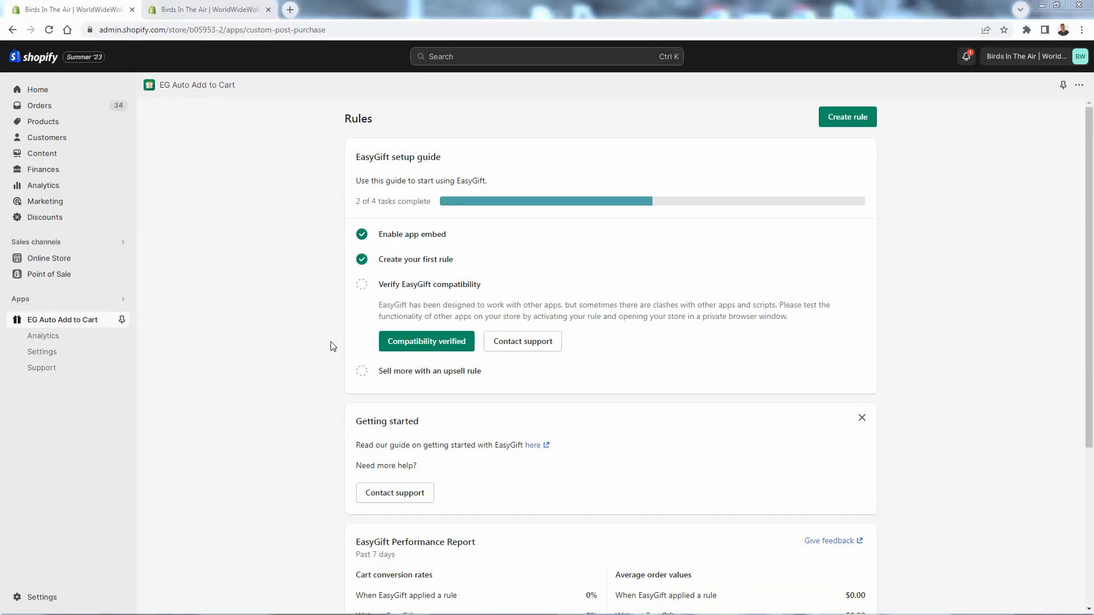
Step: Mark EasyGift compatibility as verified in the setup guide and create a new rule named "Sample Rule 2"
left_click(447, 353)
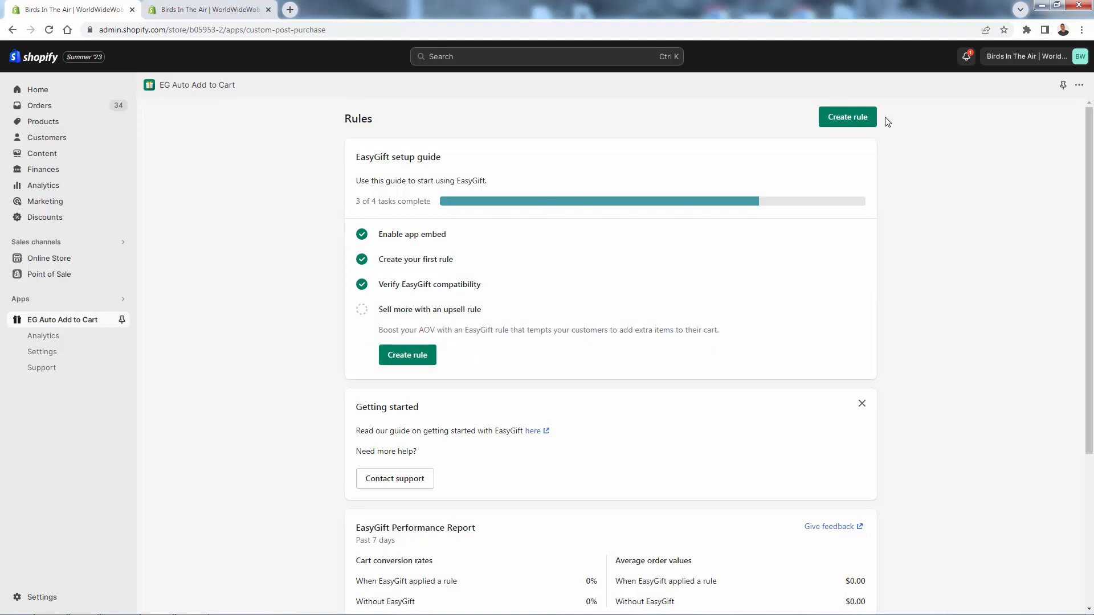
left_click(855, 119)
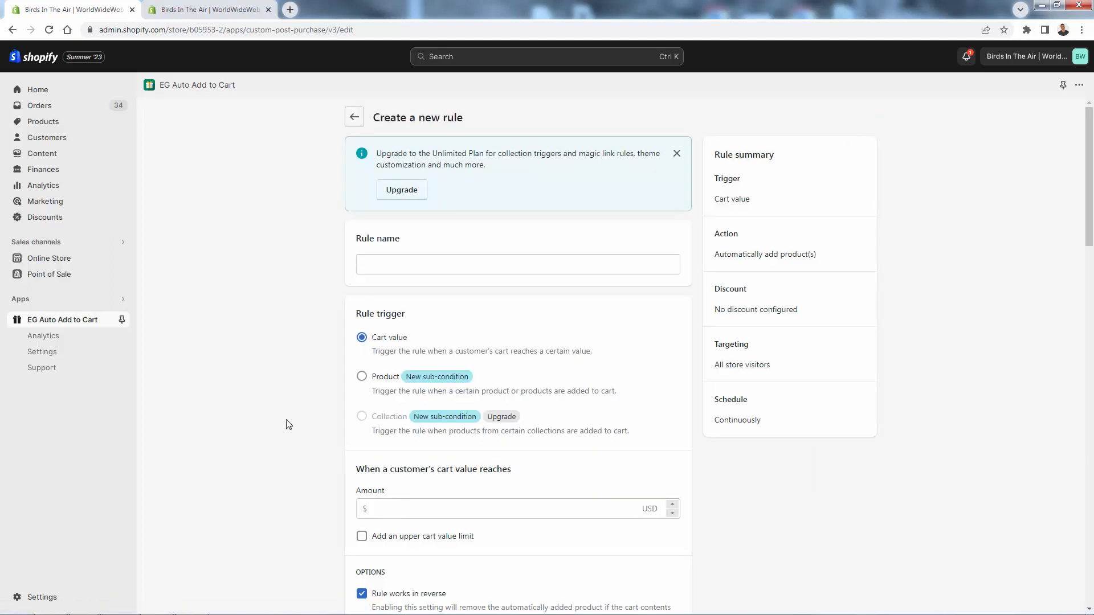
left_click(384, 260)
type("Sample Rule 2")
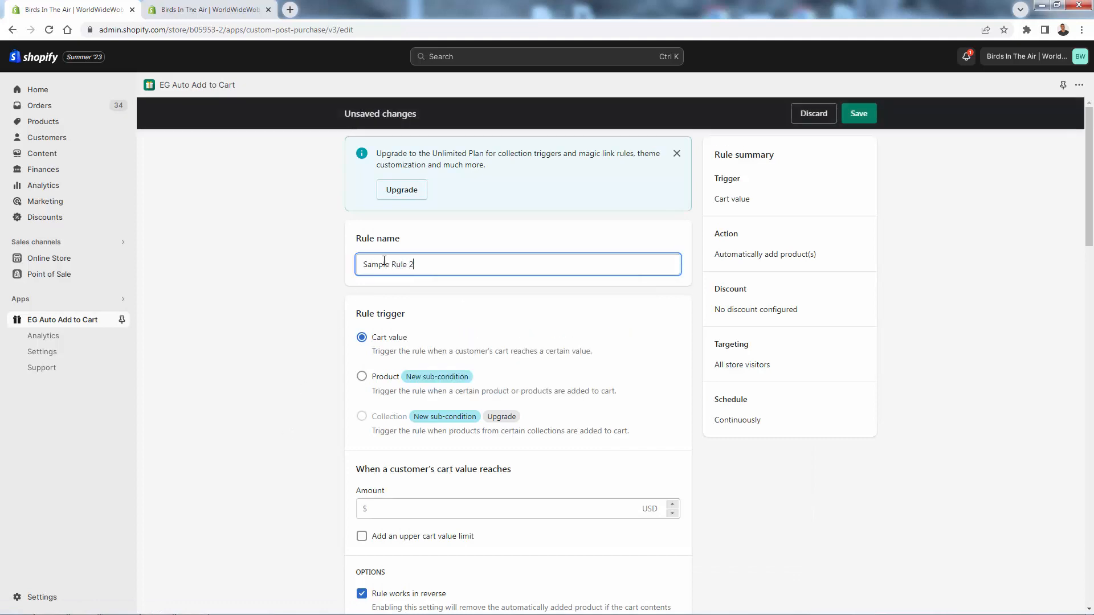
left_click(292, 341)
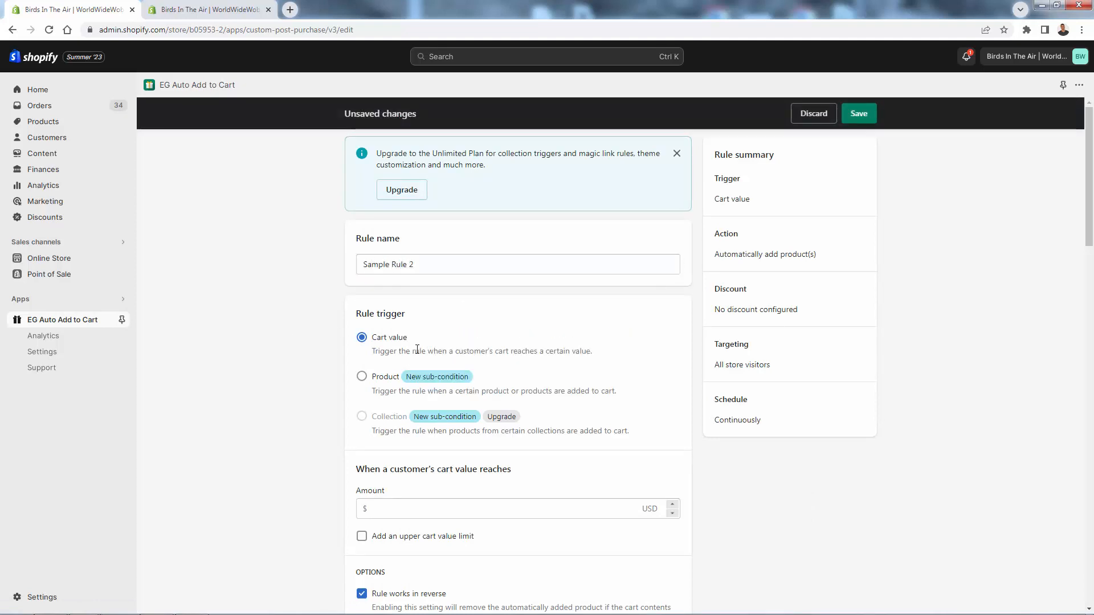
Step: Set the cart value amount that triggers Sample Rule 2 to 100 USD
scroll(410, 365, "down", 1)
left_click(401, 448)
type("50")
key("BackSpace")
key("BackSpace")
type("100")
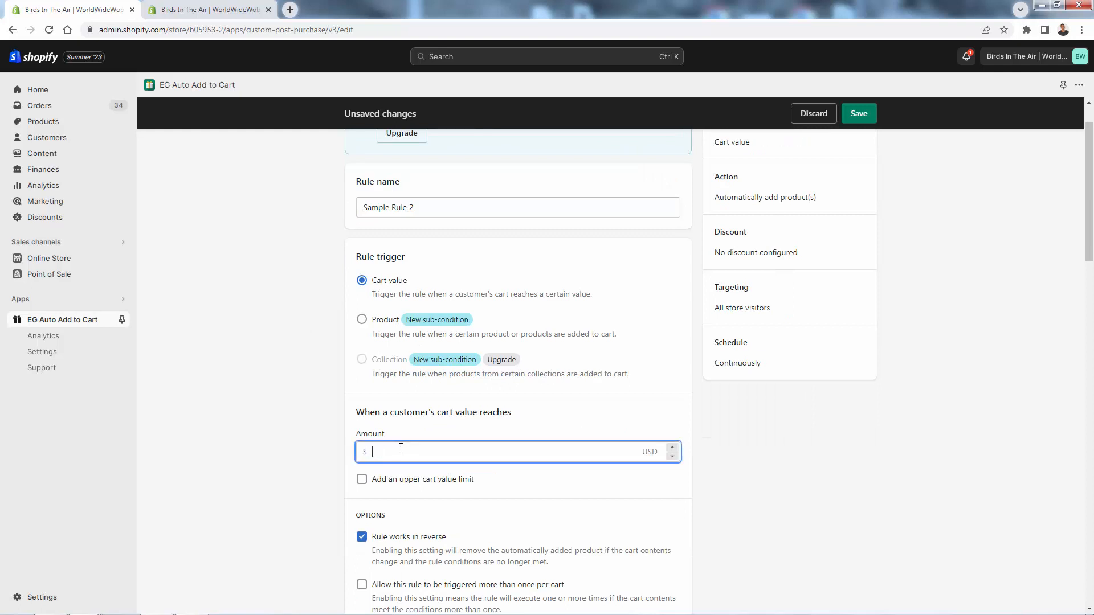
left_click(313, 463)
Step: Set the rule action to give customers a choice of products to add
scroll(313, 462, "down", 2)
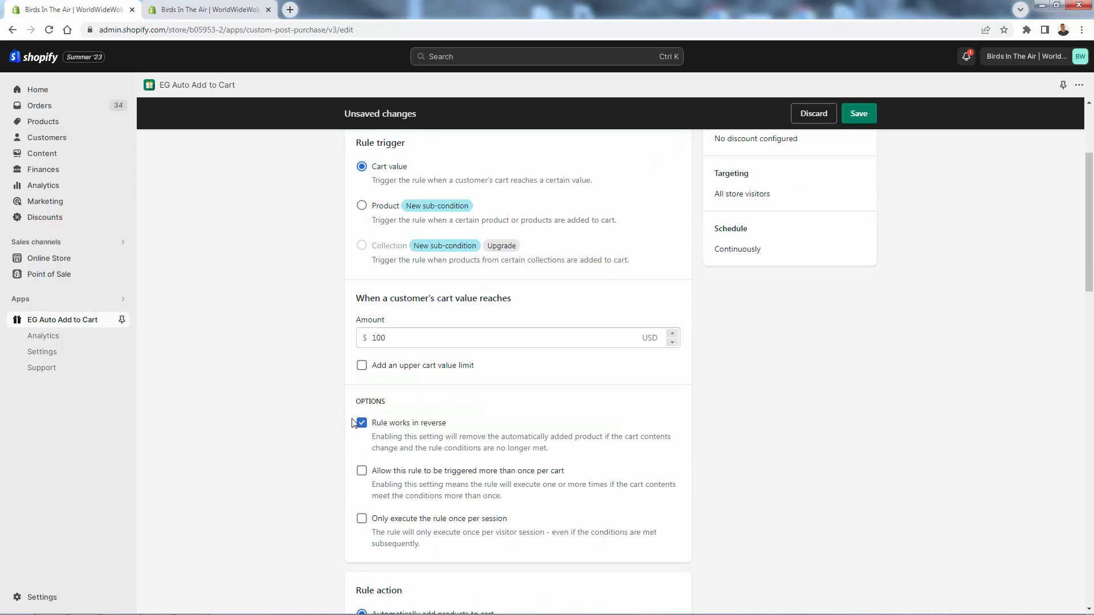
scroll(354, 424, "down", 1)
scroll(351, 383, "down", 3)
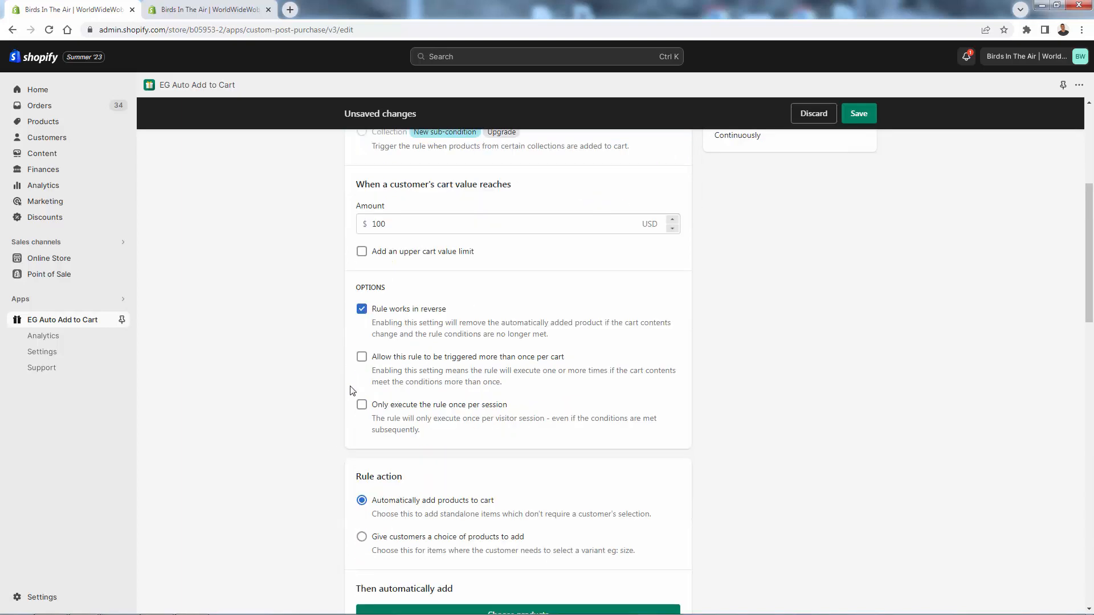
left_click(362, 424)
scroll(304, 431, "down", 2)
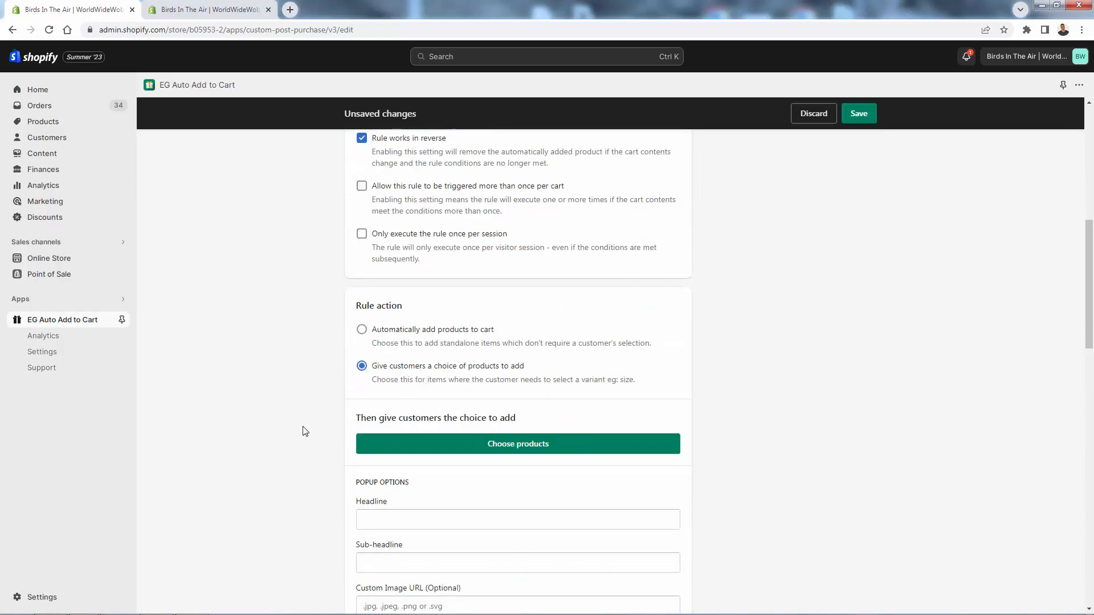
Step: Select All Roads Lead To Downey and Dodge Charger as products customers can choose in the rule
scroll(305, 431, "down", 1)
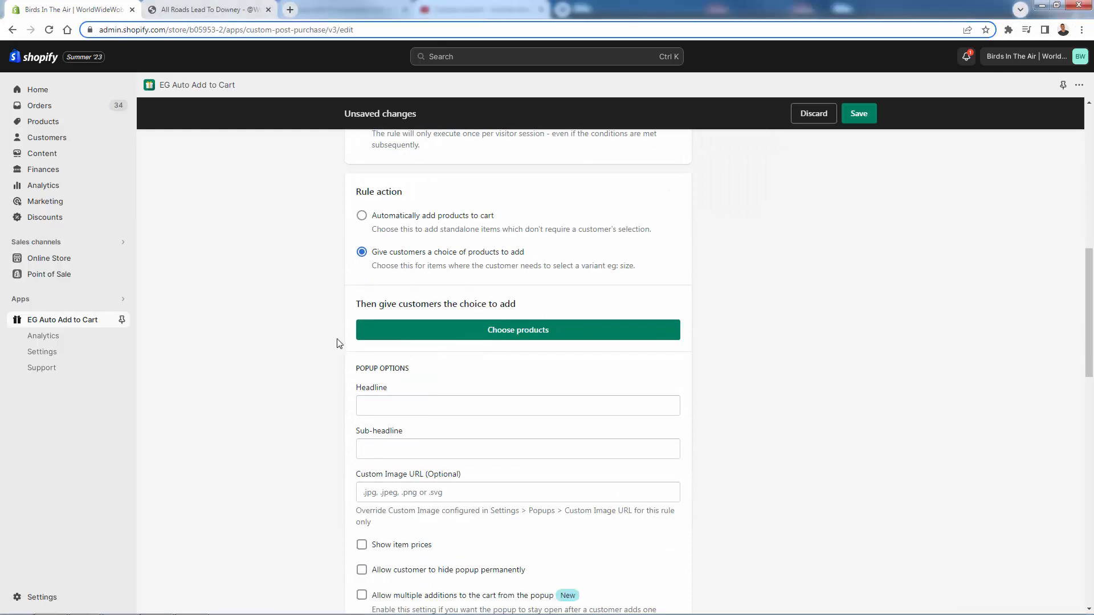
left_click(453, 337)
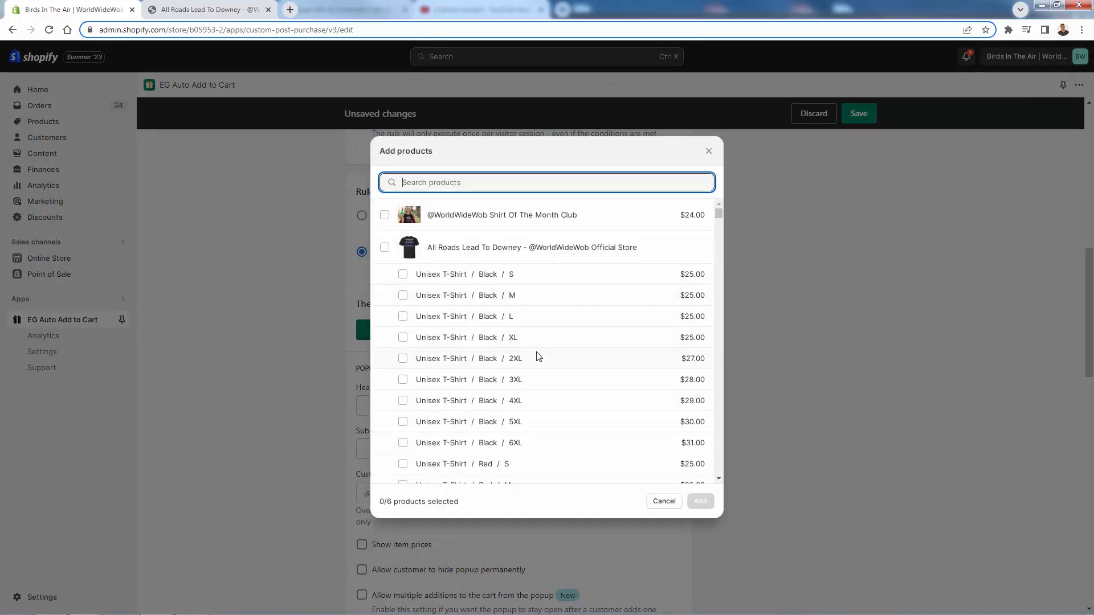
left_click(385, 247)
scroll(430, 288, "down", 4)
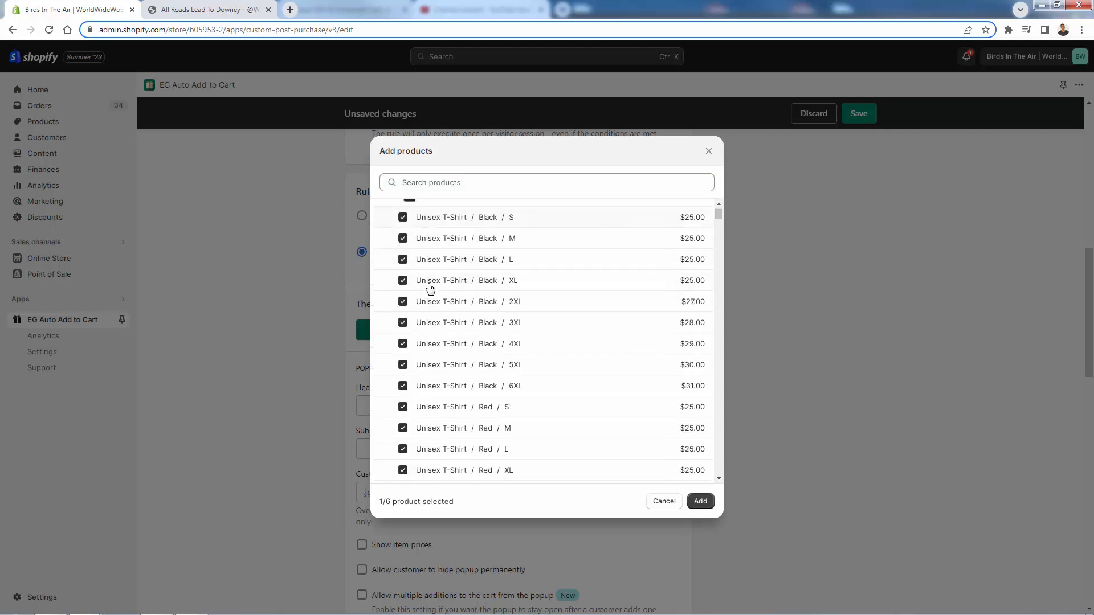
scroll(428, 288, "down", 9)
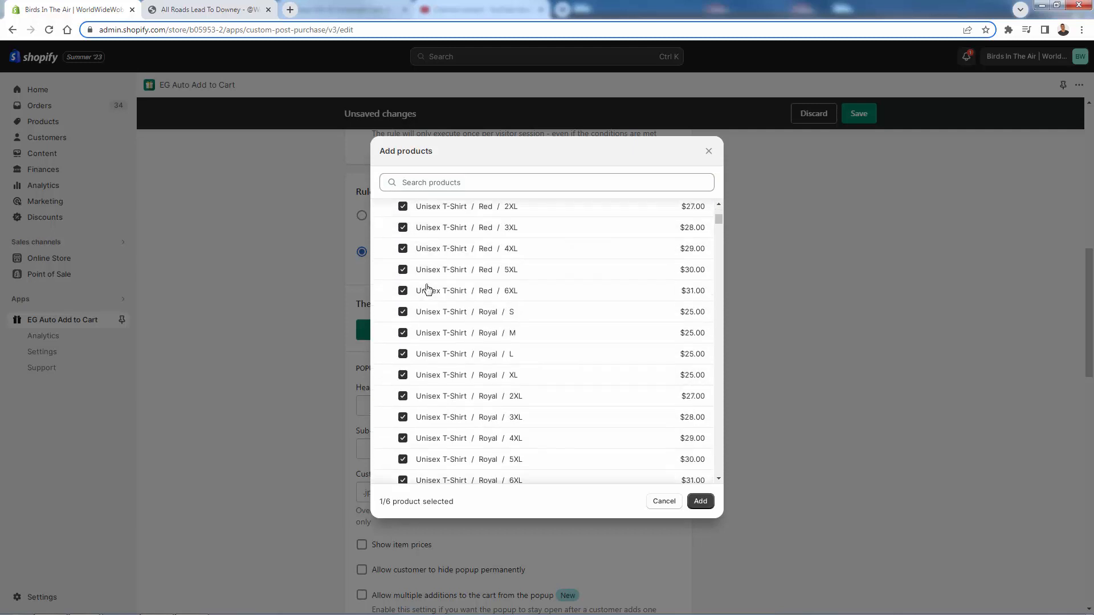
scroll(428, 288, "down", 15)
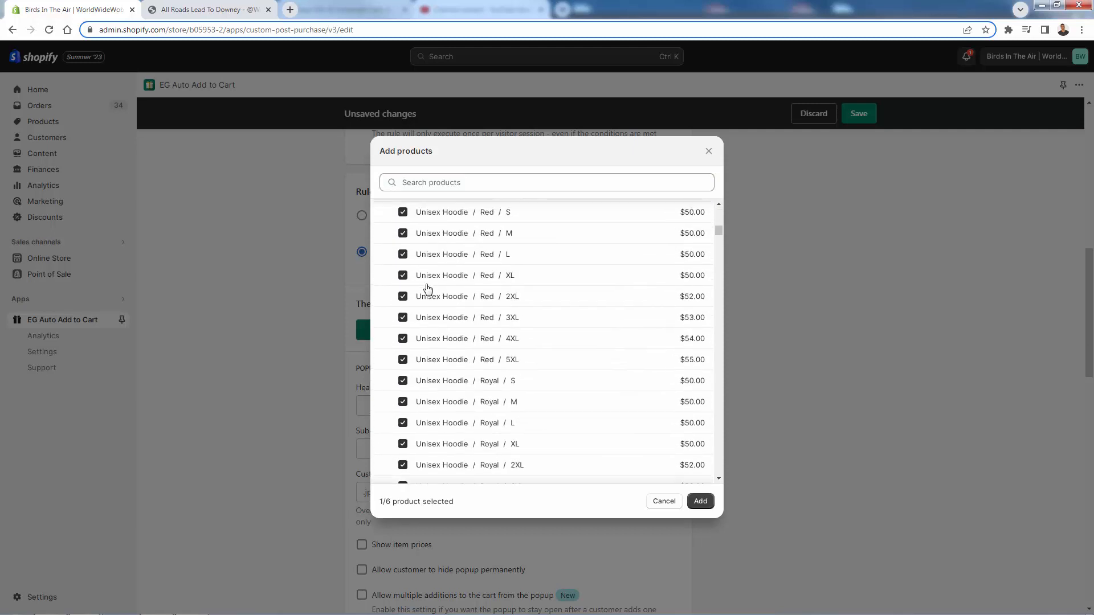
scroll(422, 333, "down", 10)
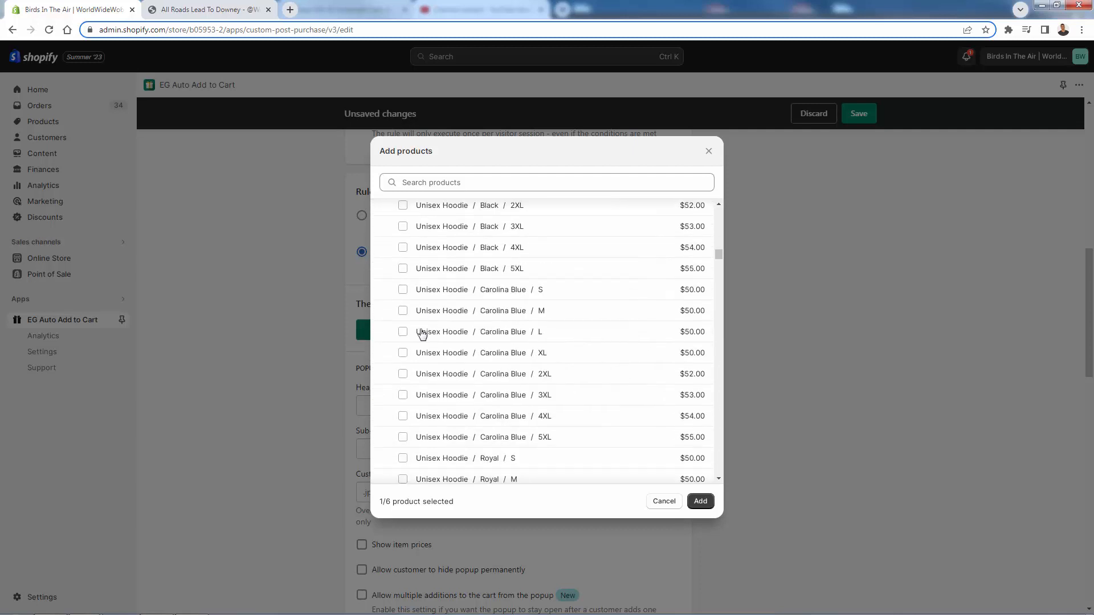
scroll(421, 335, "up", 3)
left_click(386, 346)
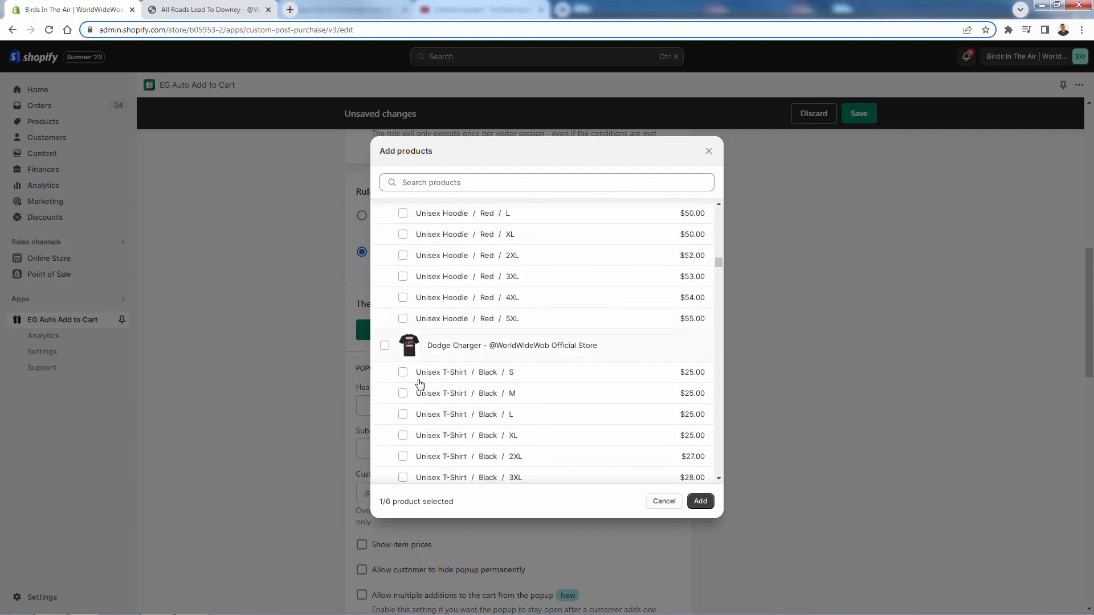
Step: Select the Ejecto Seato product as well and add the selected products to the rule's customer choices
scroll(422, 382, "down", 10)
scroll(424, 388, "down", 20)
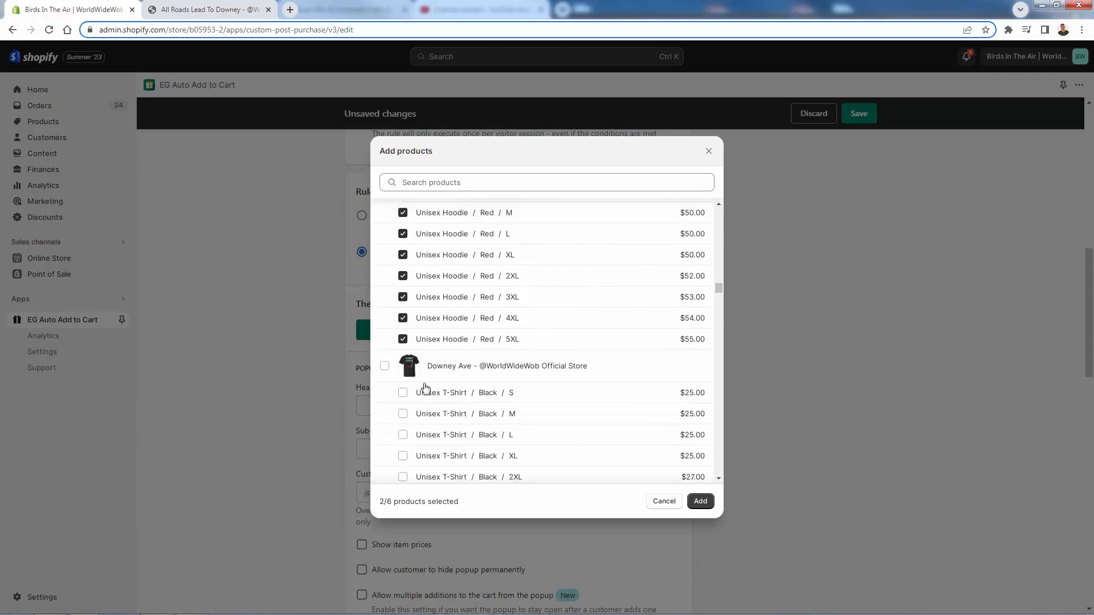
scroll(425, 388, "up", 15)
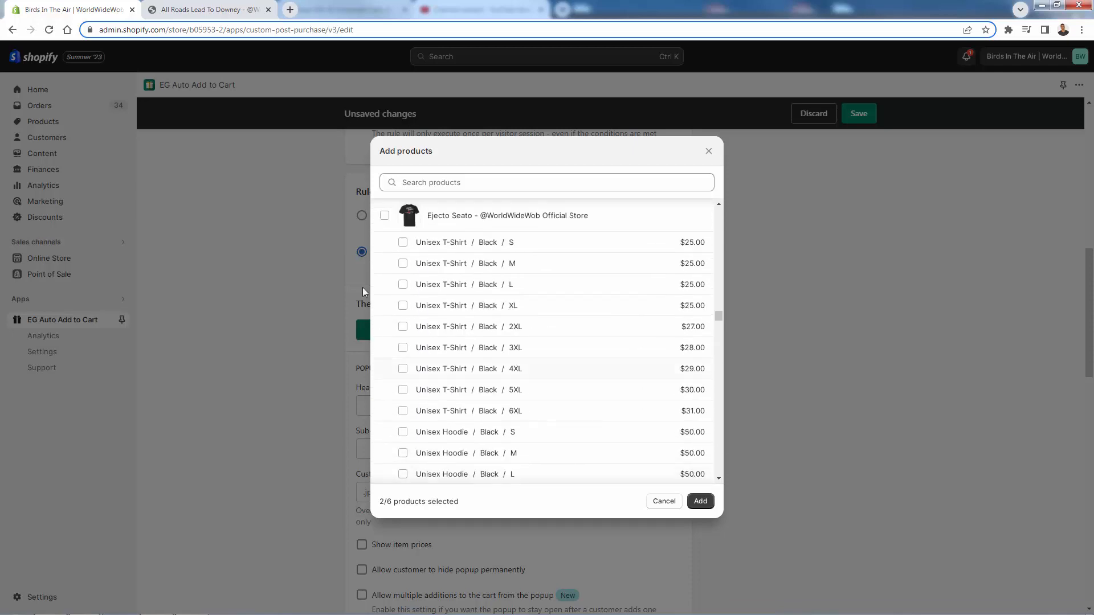
left_click(385, 216)
left_click(701, 502)
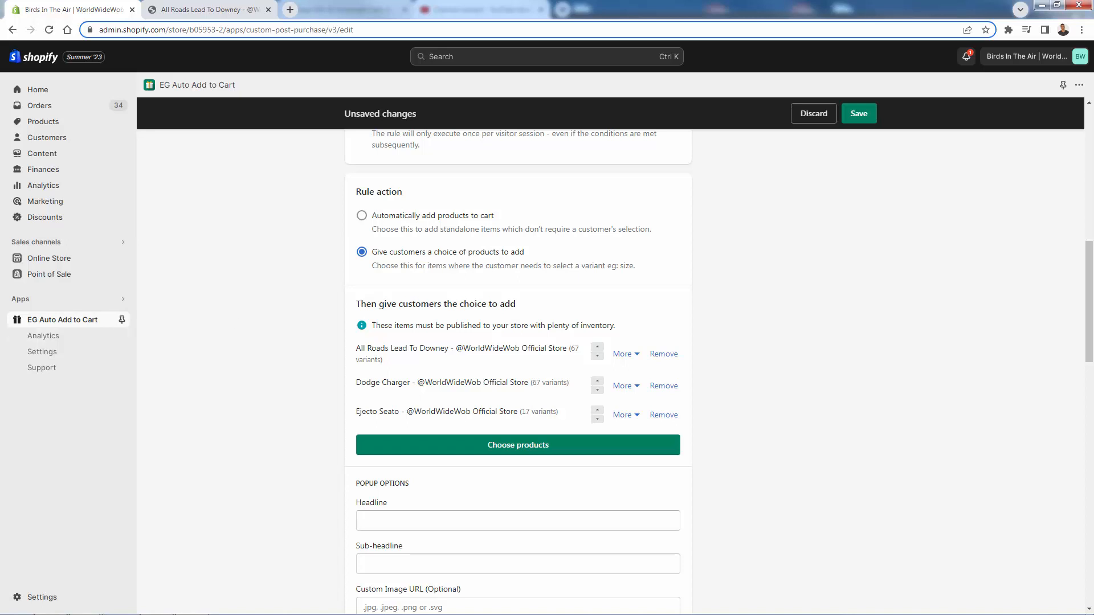
Step: Set the popup headline to "Choose Your Free Gift"
scroll(435, 276, "down", 5)
left_click(408, 239)
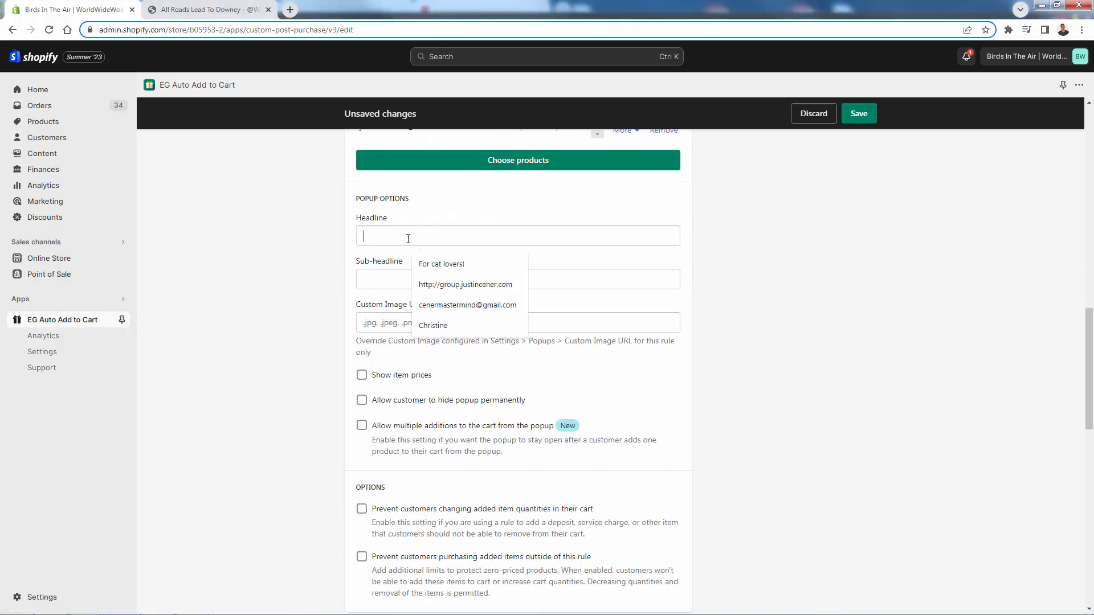
type("Choose yOUR f")
key("BackSpace")
key("BackSpace")
key("BackSpace")
type("Your Free Gift")
key("Tab")
Step: Set the popup sub-headline to "You qualified for a free gift - congrats!"
type("You qualified fo")
type("r a fref")
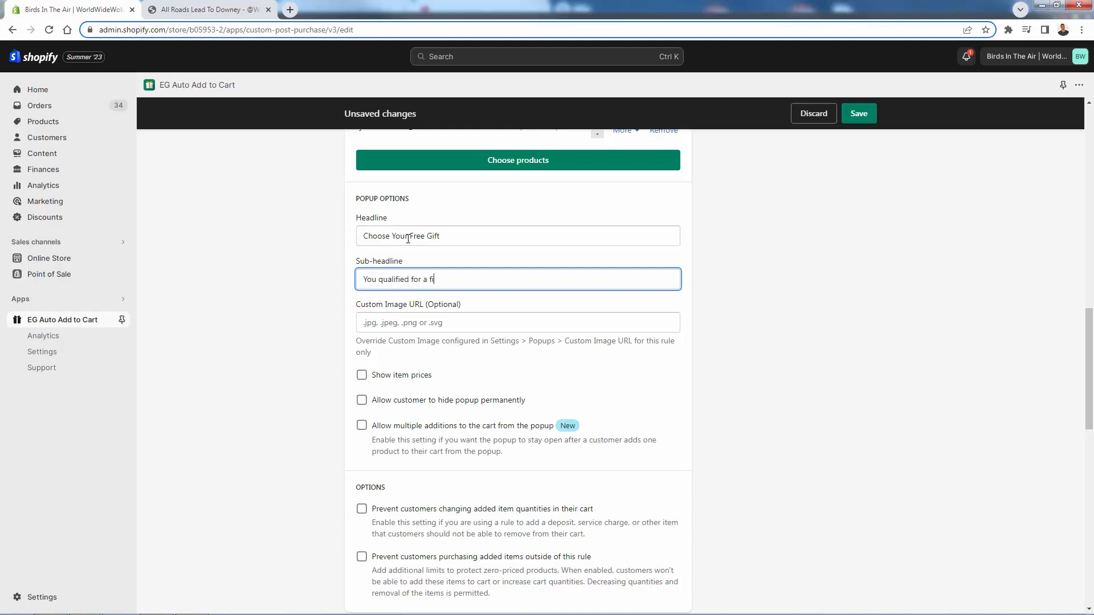
key("BackSpace")
key("BackSpace")
key("BackSpace")
type("ree gift - congrats!")
left_click(278, 307)
Step: Leave item prices hidden in the popup and prevent customers from changing added item quantities in their cart
scroll(277, 308, "down", 1)
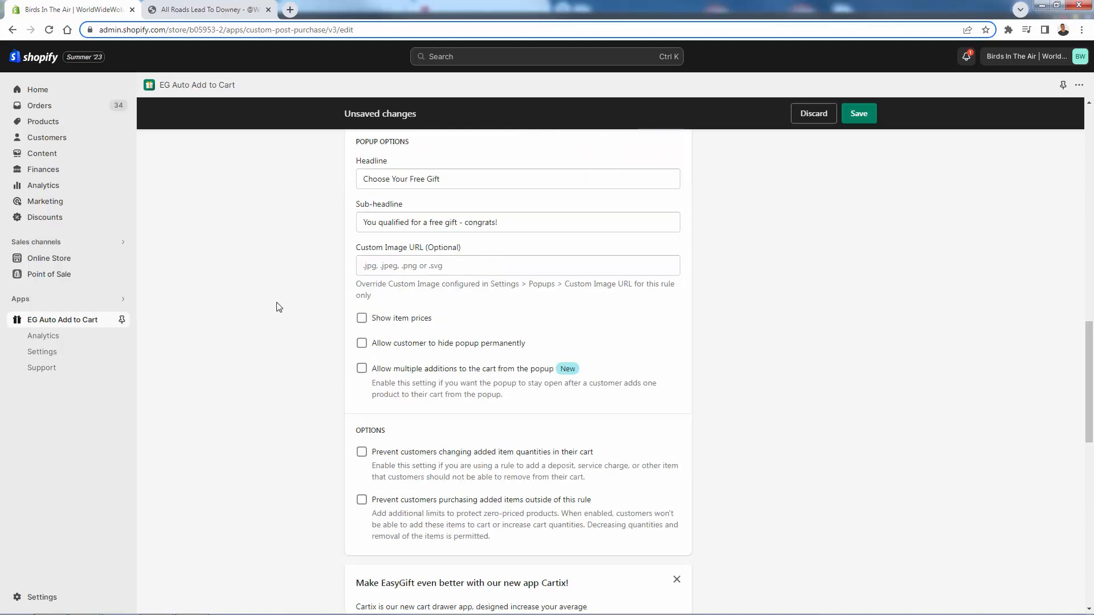
left_click(362, 321)
left_click(362, 320)
scroll(328, 342, "down", 2)
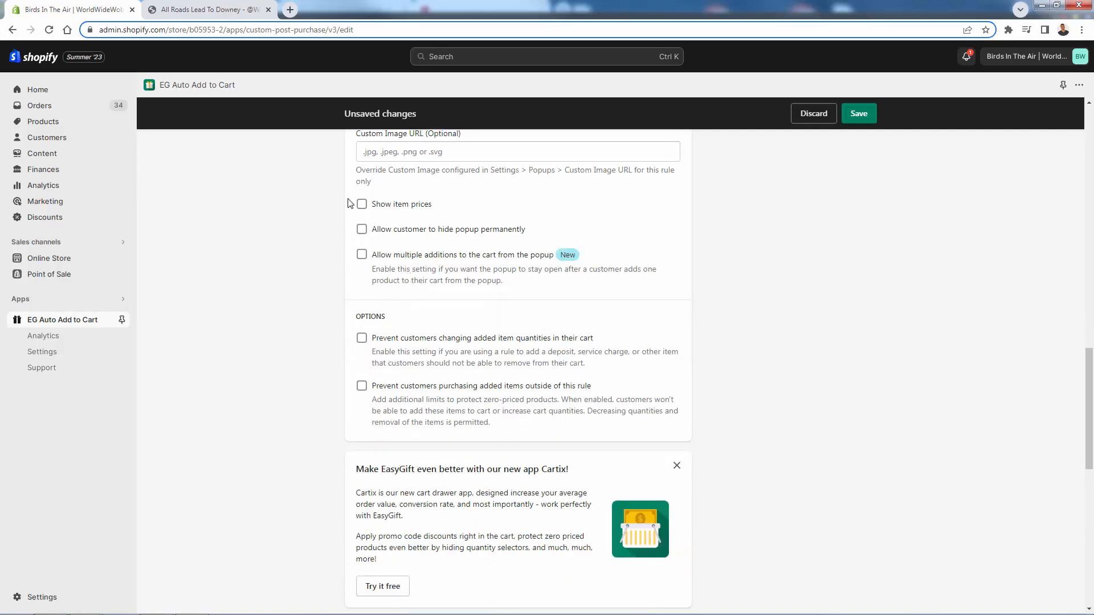
scroll(295, 297, "down", 2)
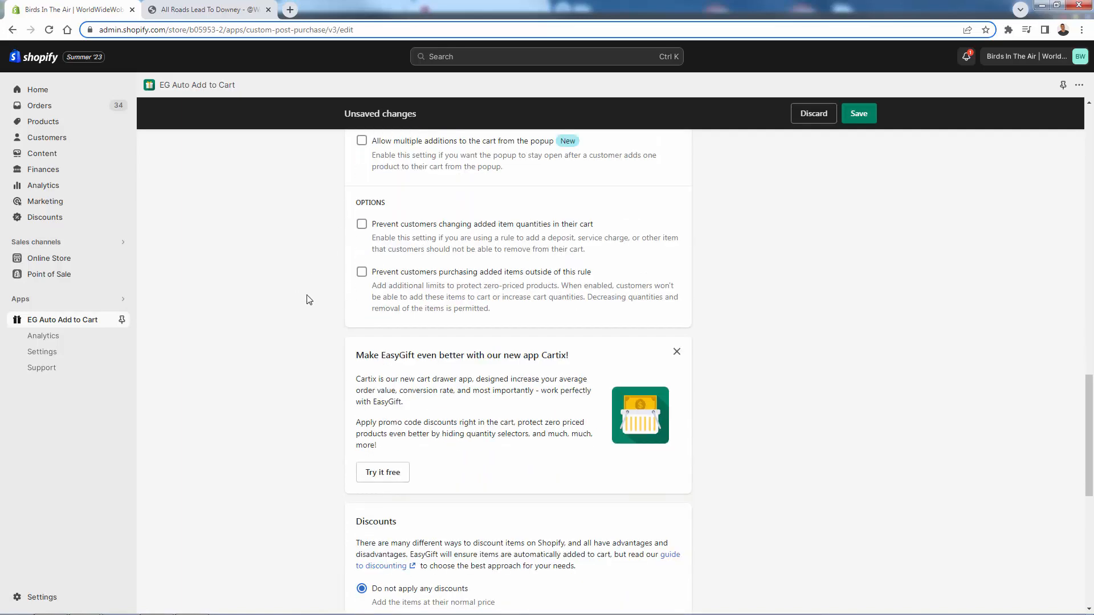
left_click(361, 224)
Step: Apply a discount to the rule using the existing Shopify automatic discount "Discount Sample 2"
scroll(329, 302, "down", 4)
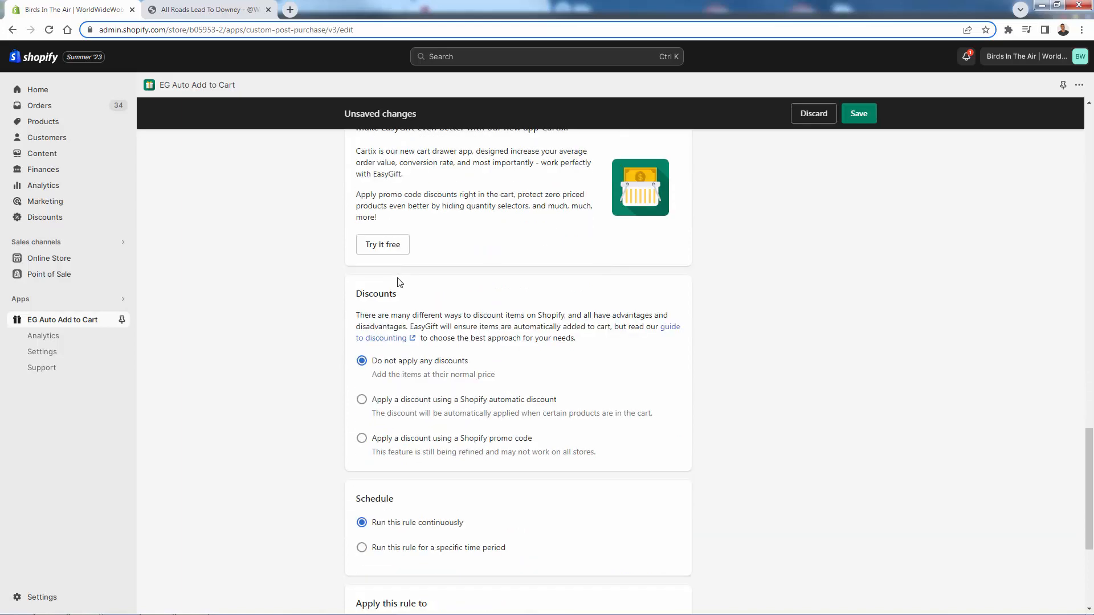
scroll(400, 282, "down", 1)
left_click(362, 344)
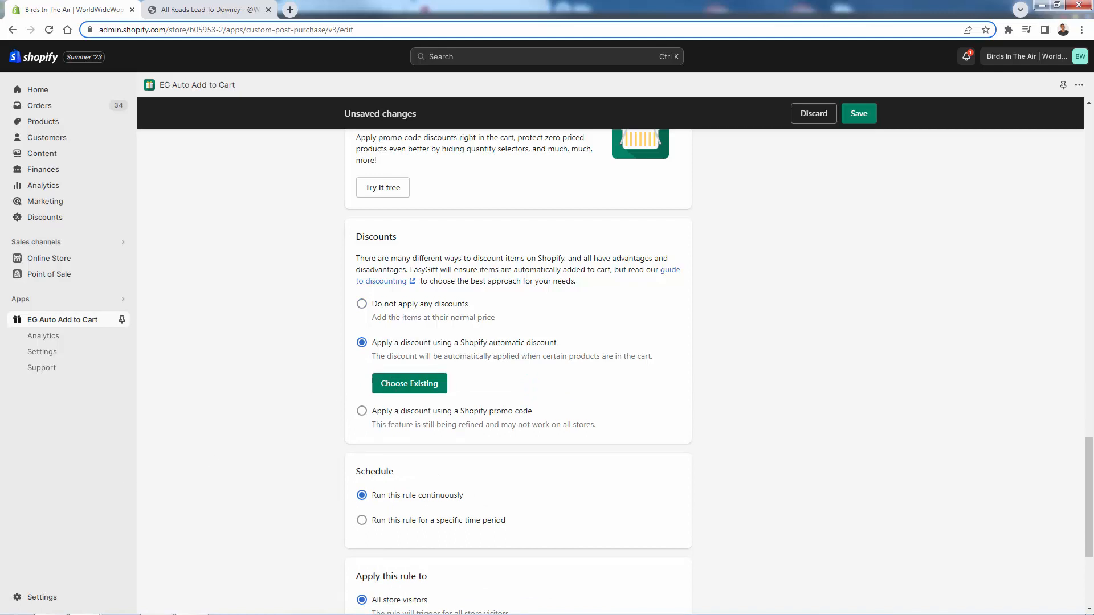
left_click(399, 384)
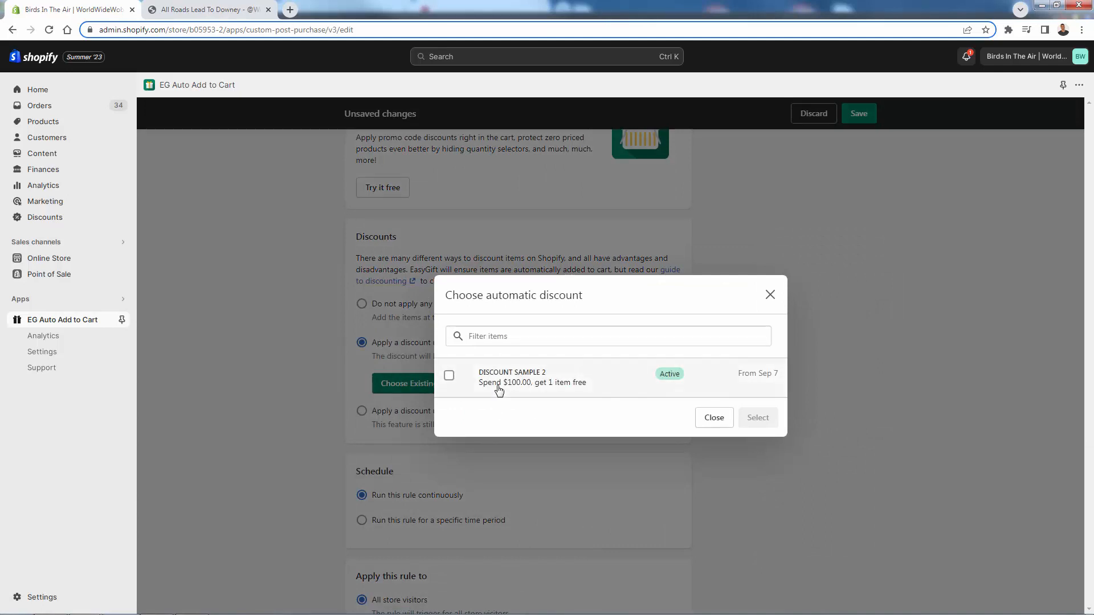
left_click(449, 376)
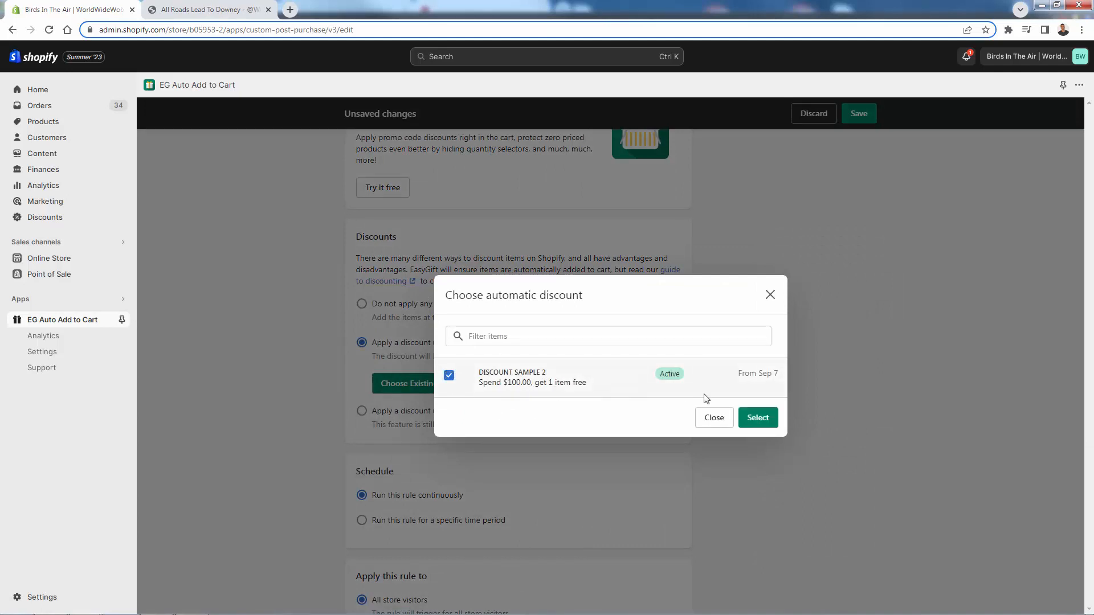
left_click(757, 419)
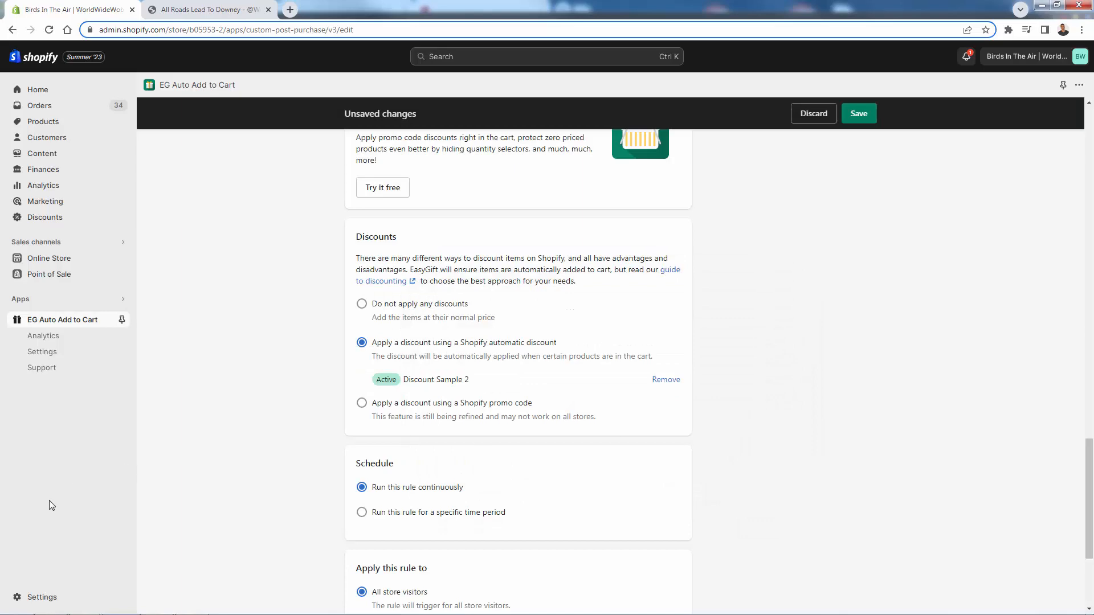
Step: Save Sample Rule 2
scroll(334, 470, "down", 2)
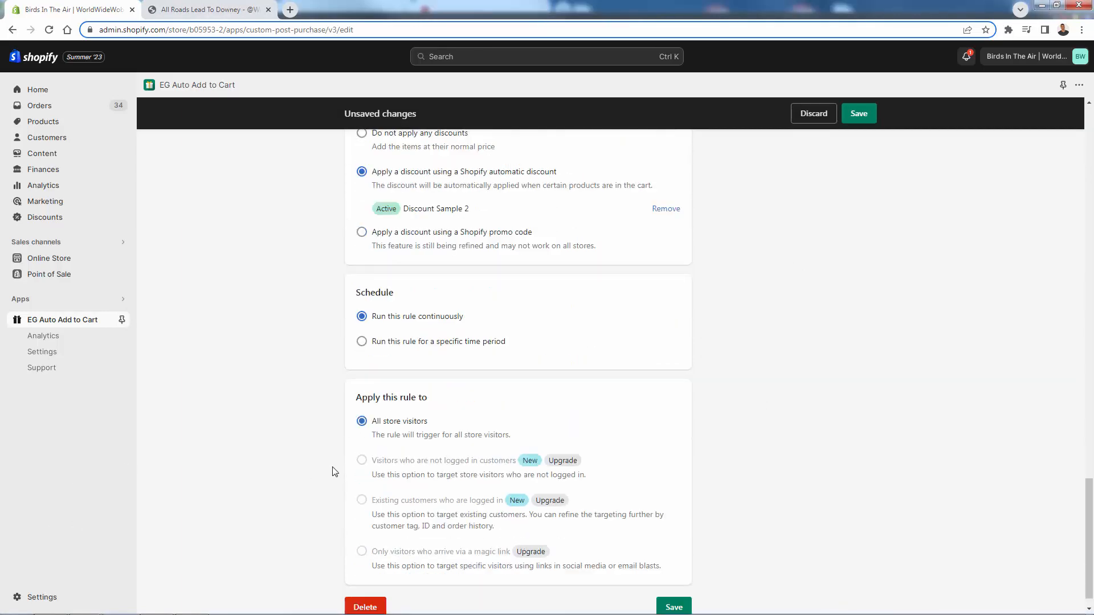
scroll(334, 470, "down", 2)
left_click(664, 583)
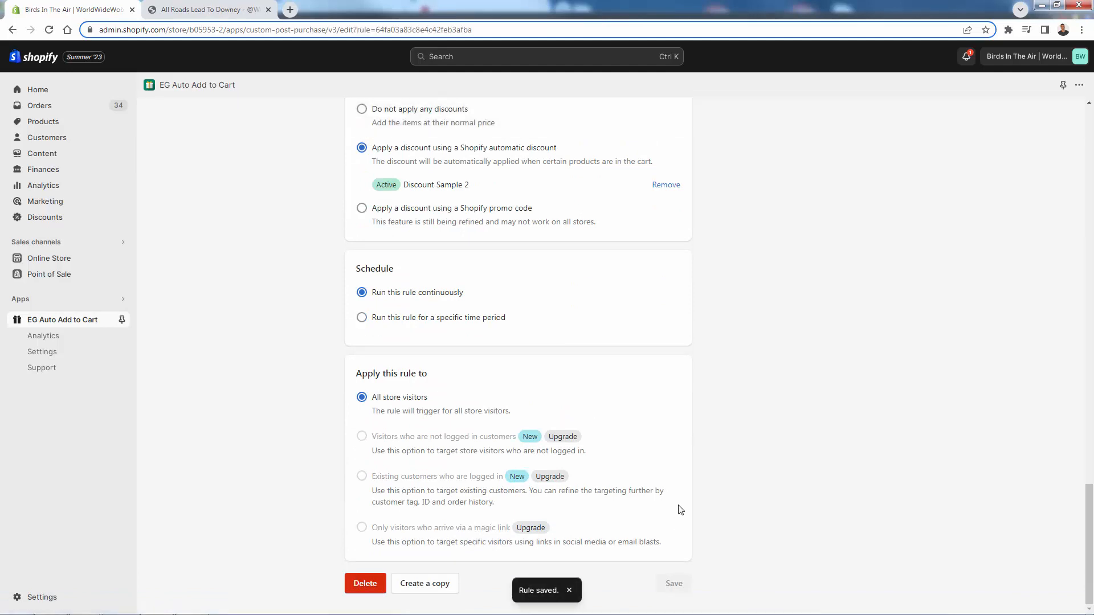
Step: On the storefront's All Roads Lead To Downey page, raise the quantity to 4 and add the shirts to the cart
key("ctrl+Tab")
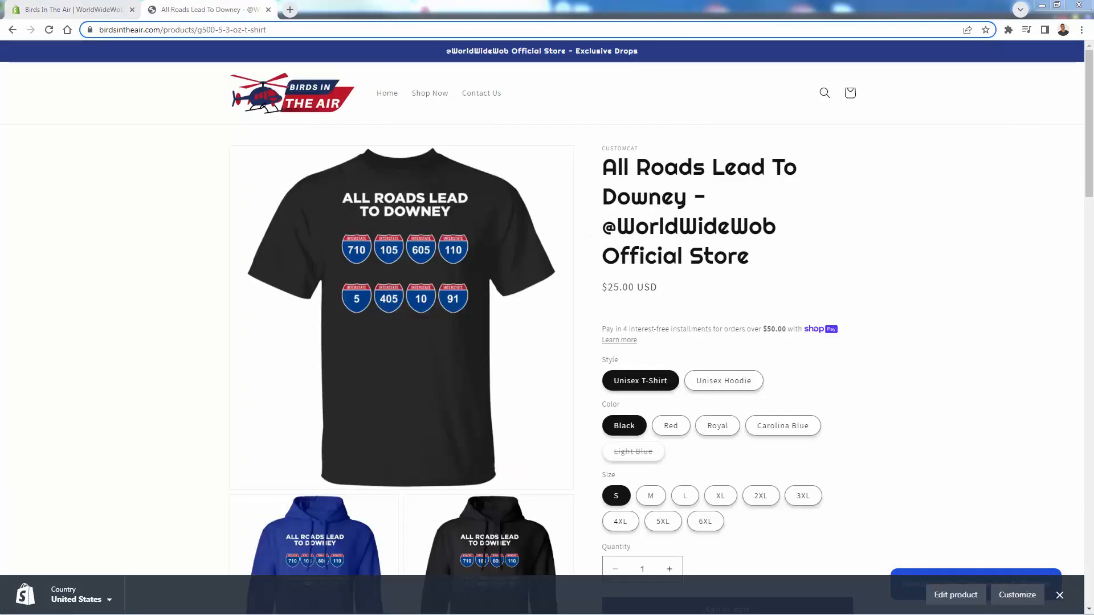
scroll(718, 233, "down", 1)
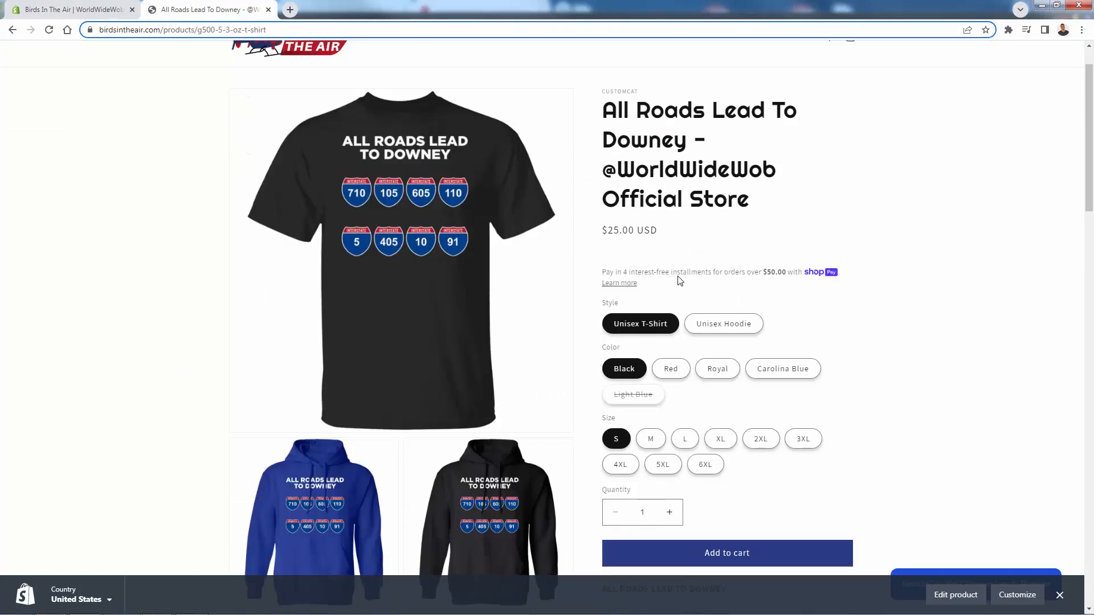
left_click(669, 513)
left_click(669, 512)
left_click(669, 512)
left_click(736, 560)
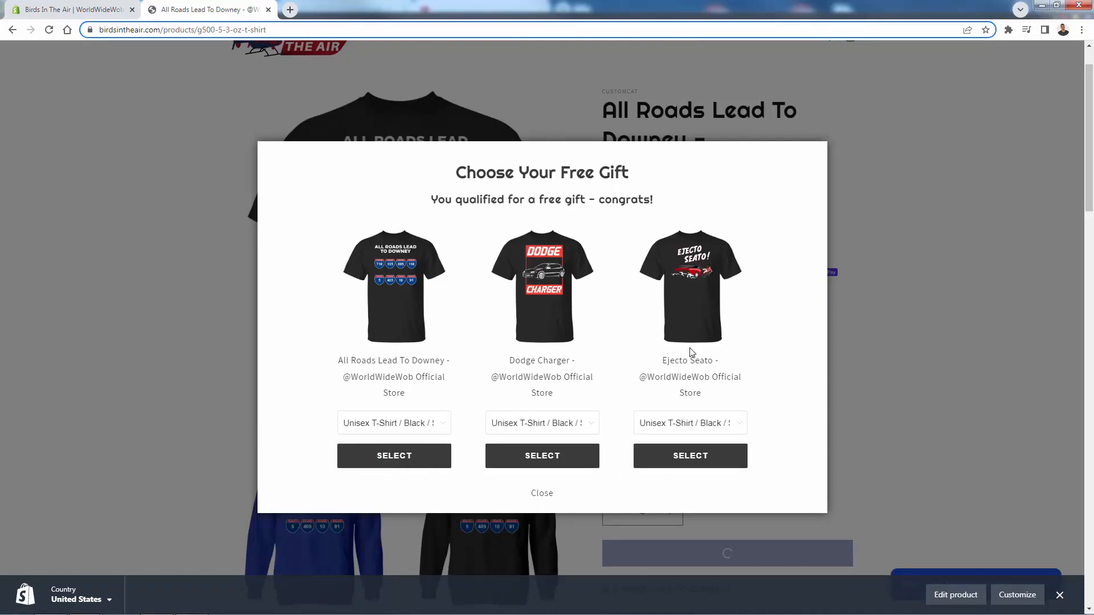
Step: Examine the free gift popup's text and the variant choices for the All Roads Lead To Downey and Dodge Charger gifts
triple_click(570, 199)
left_click(569, 192)
left_click(409, 429)
scroll(411, 352, "down", 2)
scroll(411, 352, "up", 2)
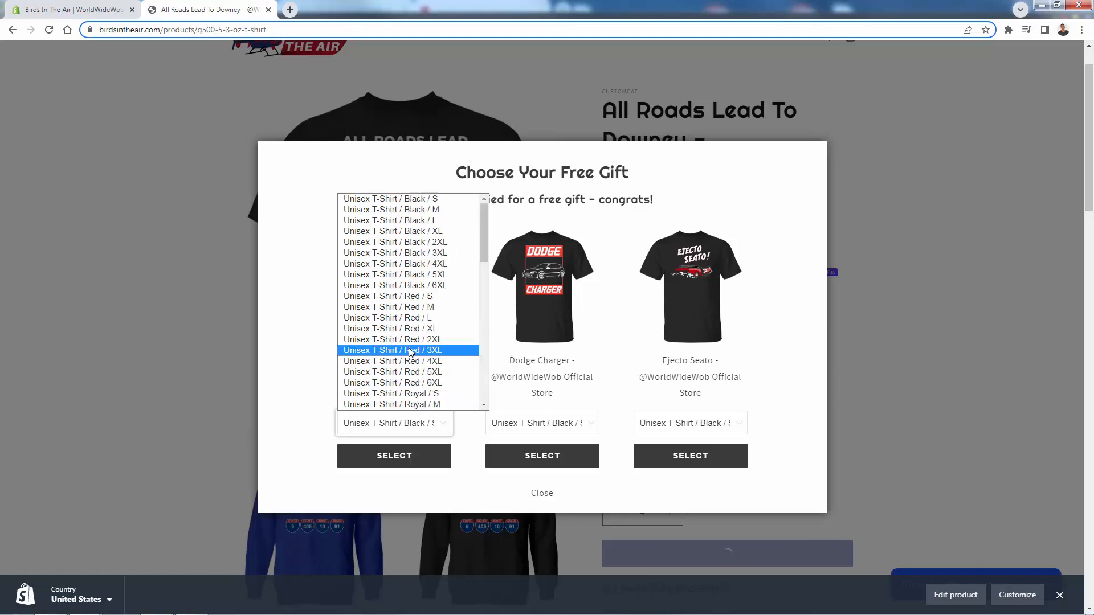
left_click(527, 425)
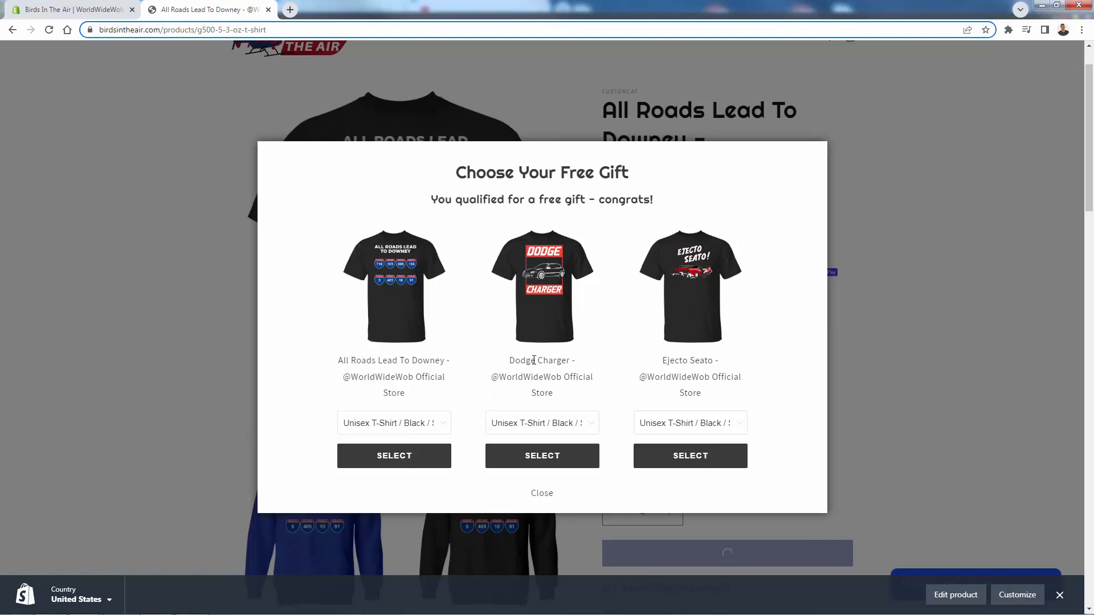
left_click(540, 429)
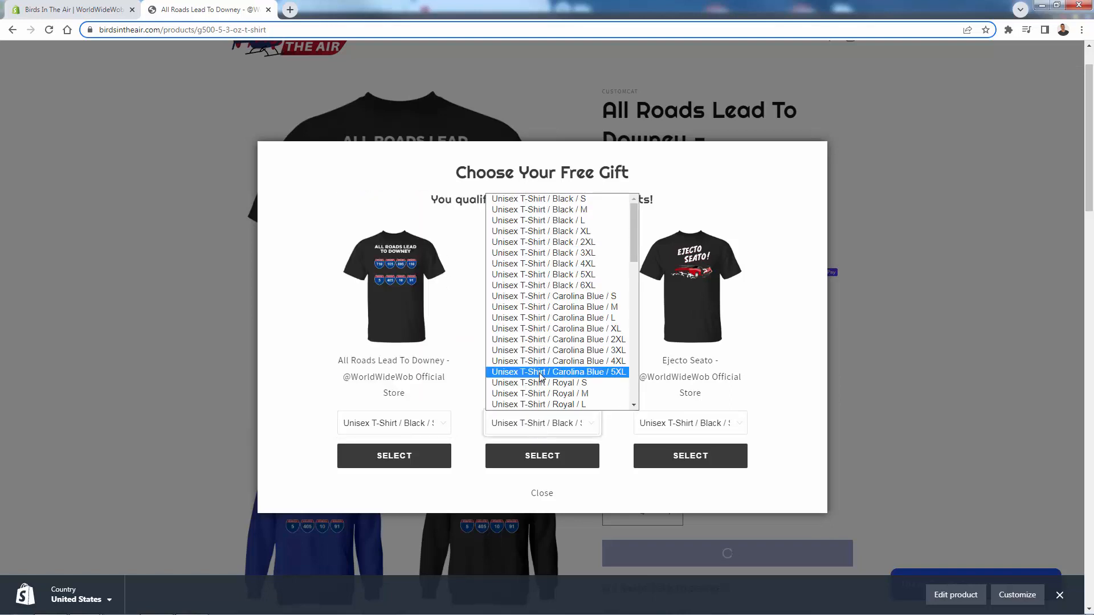
scroll(541, 371, "down", 2)
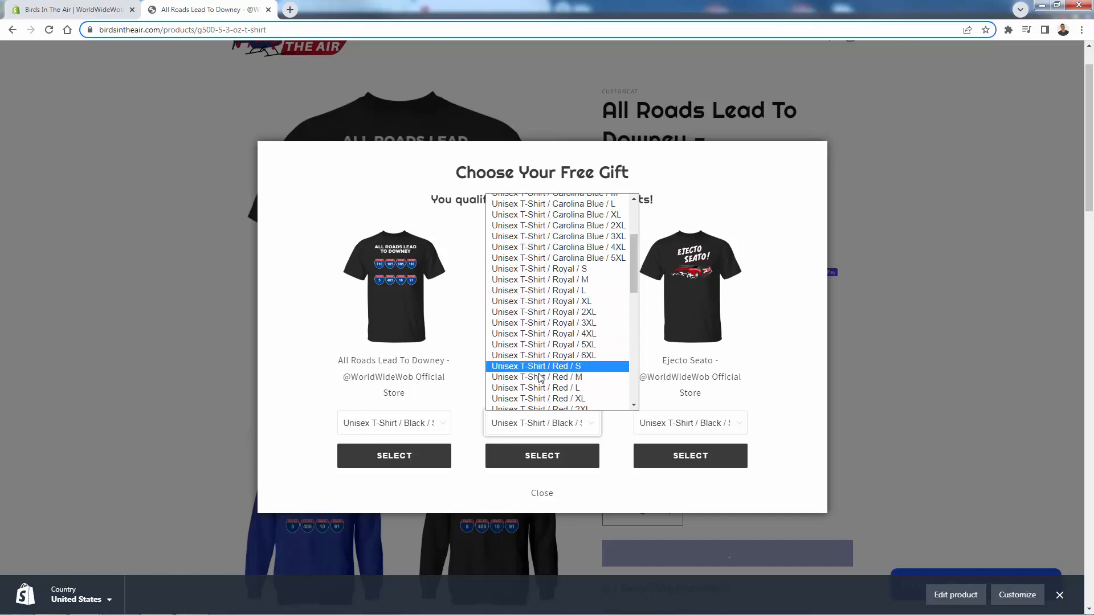
left_click(541, 398)
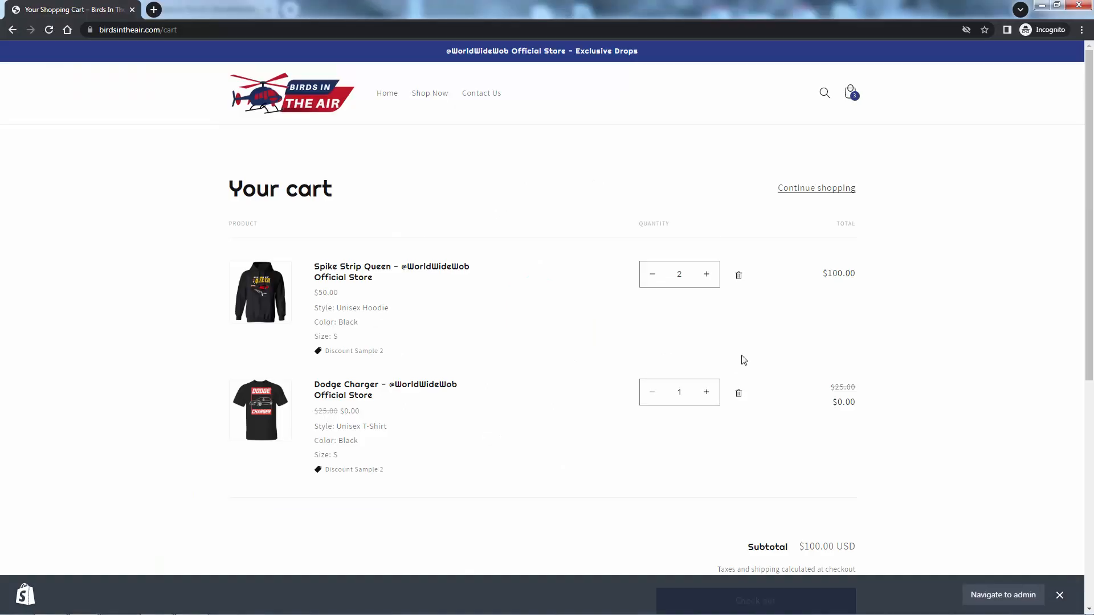
Step: Close the cart page, open the EG Auto Add to Cart analytics and set the rule filter to Sample Rule 1
left_click(133, 10)
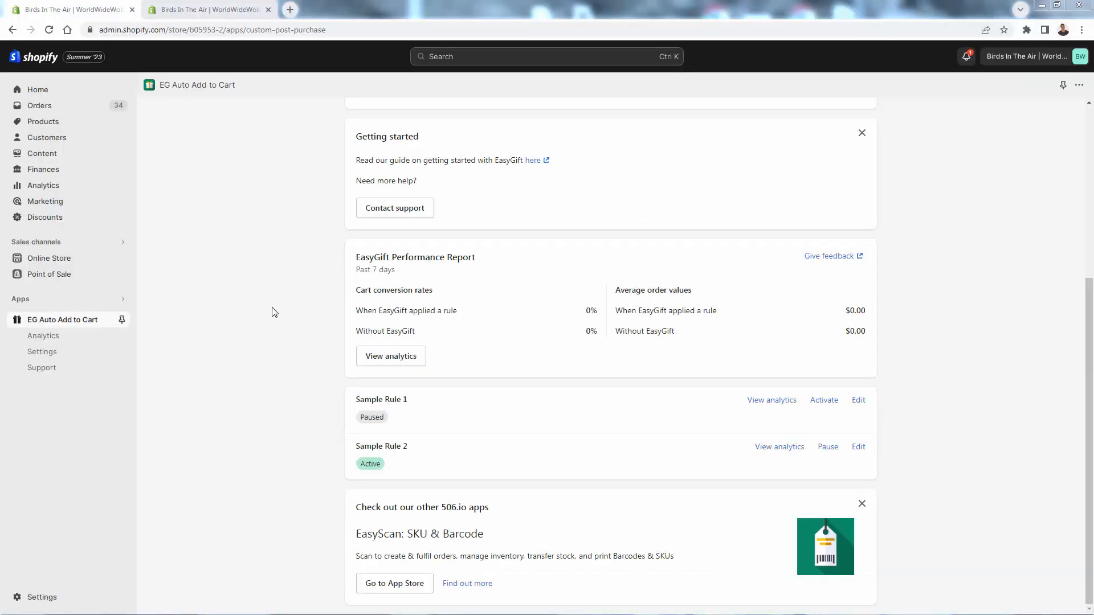
left_click(82, 337)
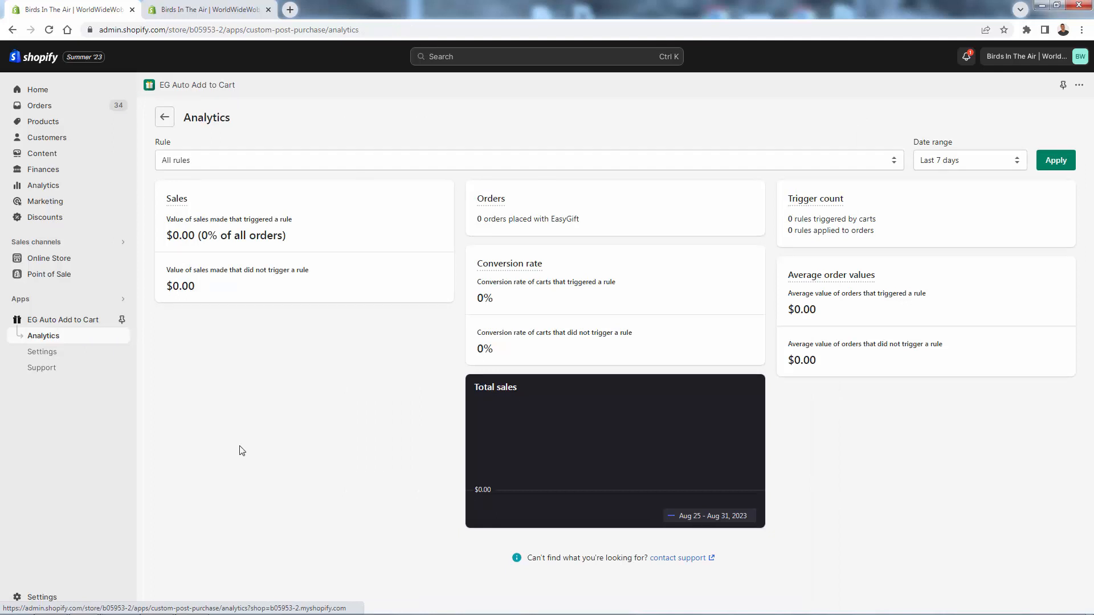
left_click(953, 165)
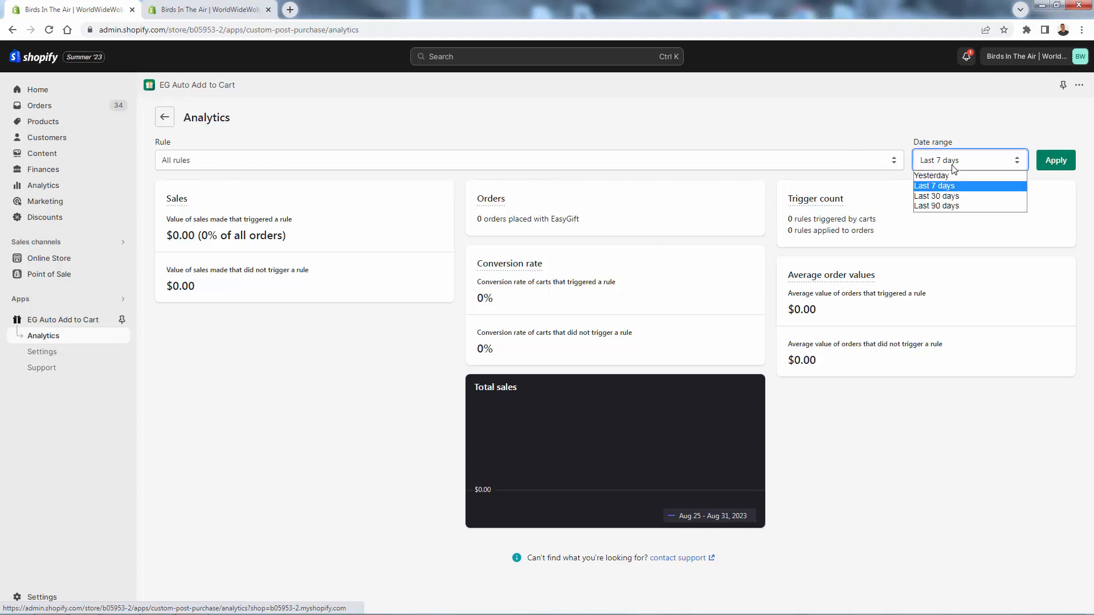
left_click(953, 166)
left_click(809, 162)
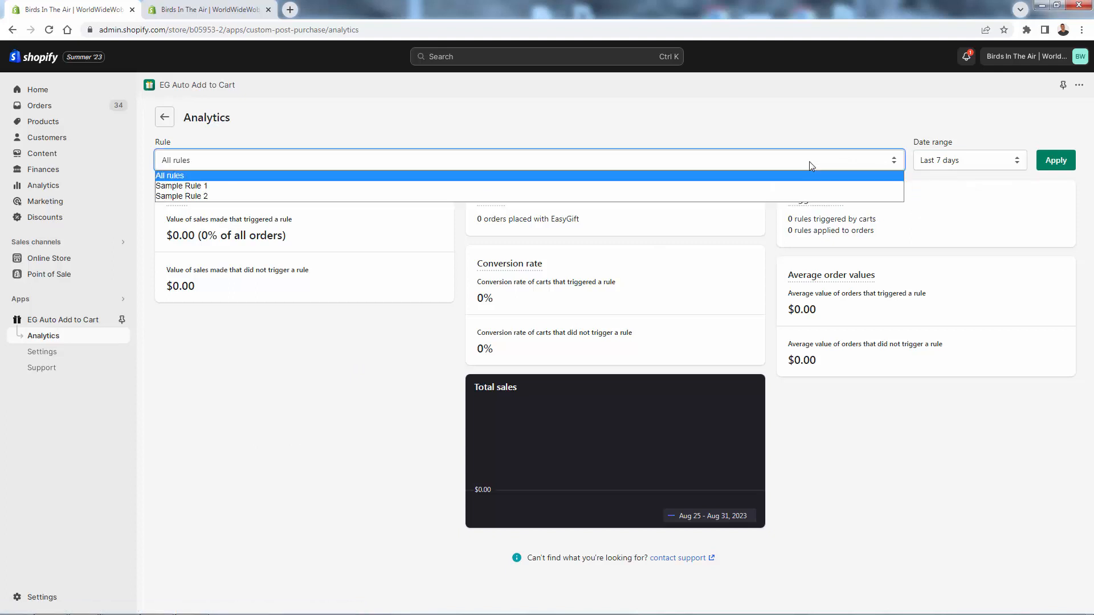
left_click(792, 188)
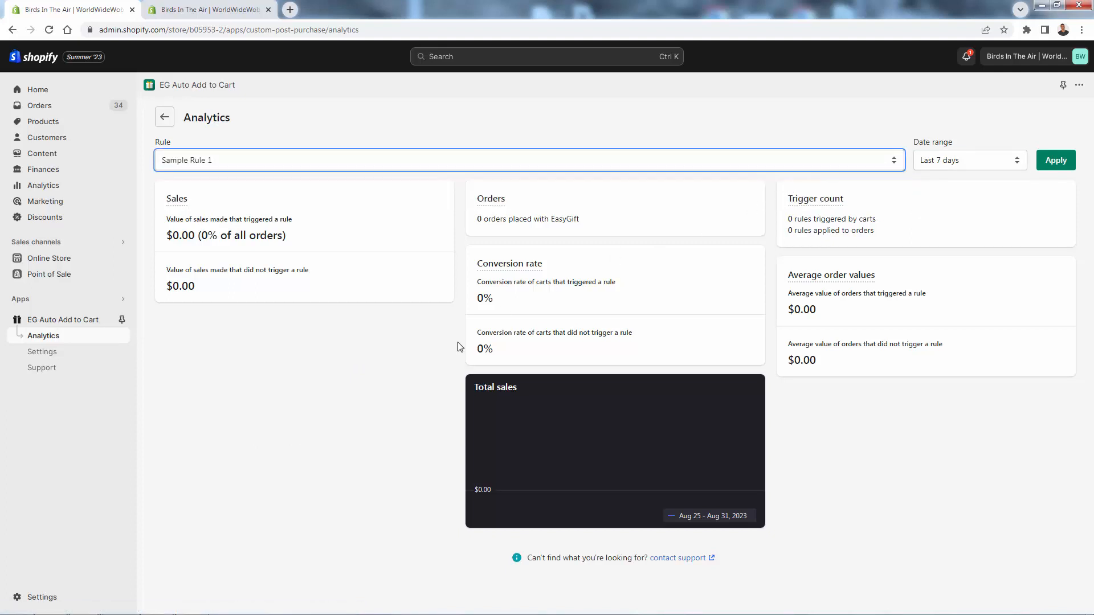